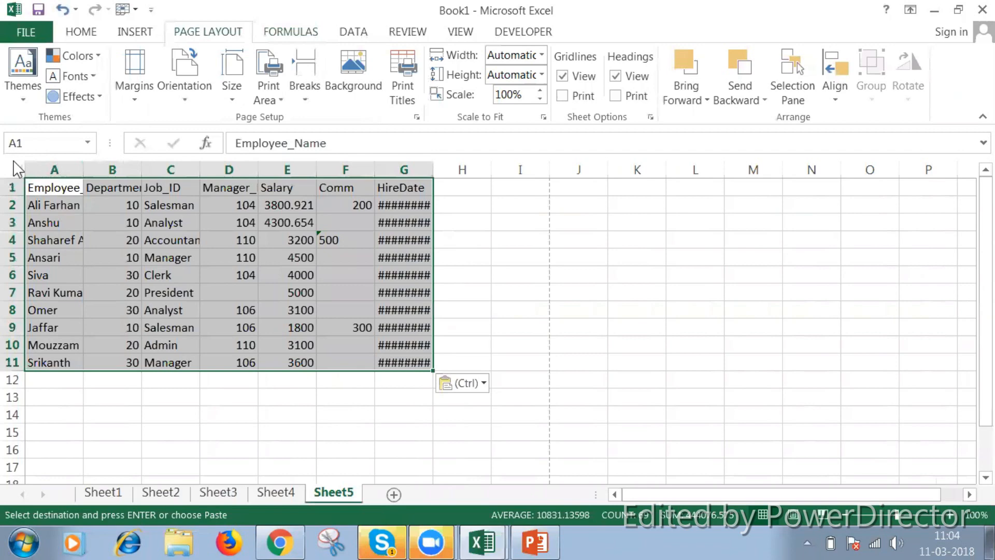
Fit all column widths to their contents and make the header row A1:G1 bold
left_click(16, 170)
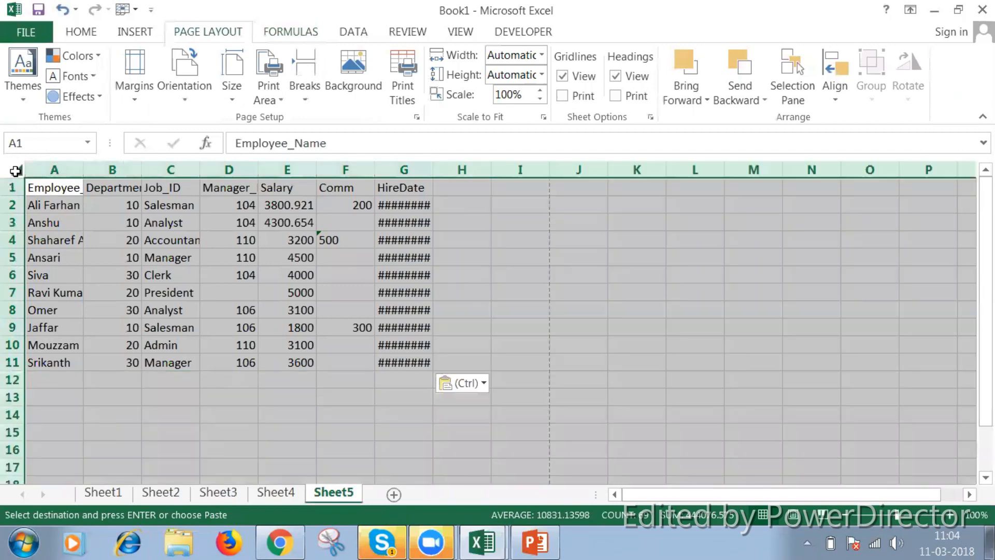
double_click(86, 169)
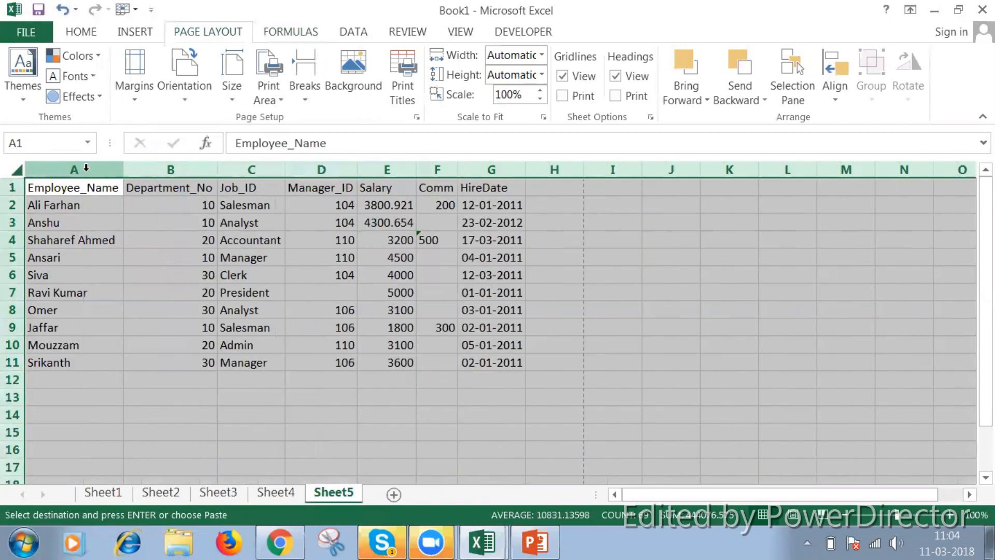
left_click(59, 188)
key("shift+Right")
key("shift+Right")
key("shift+Right")
key("shift+Right")
key("shift+Right")
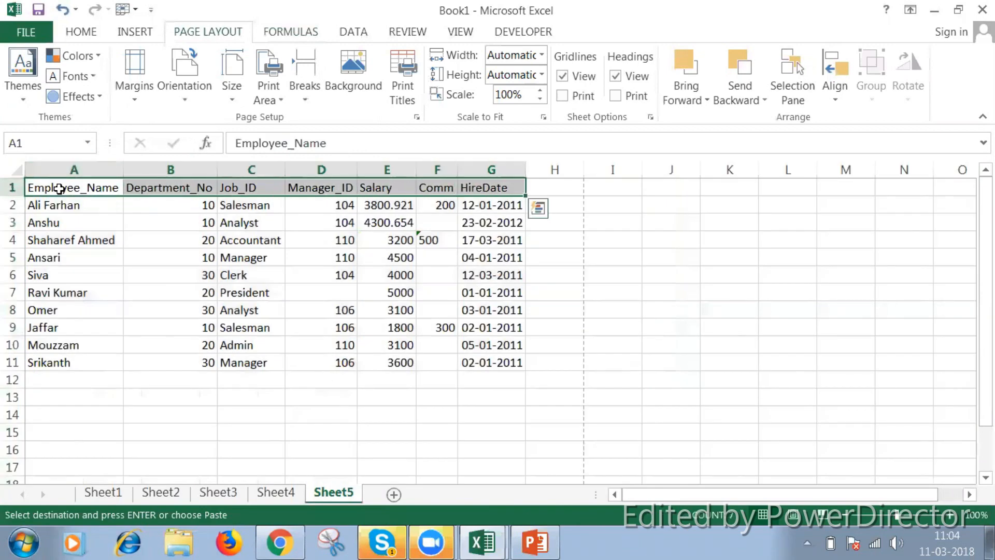
key("ctrl+b")
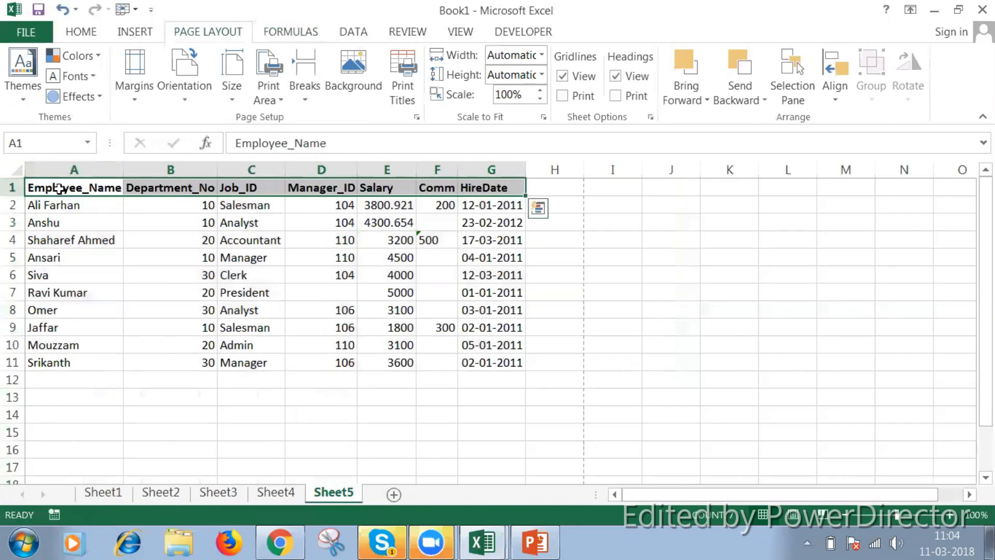
Examine the employee table's columns, from employee name and department number through manager ID, salary, commission and hire date
left_click(56, 218)
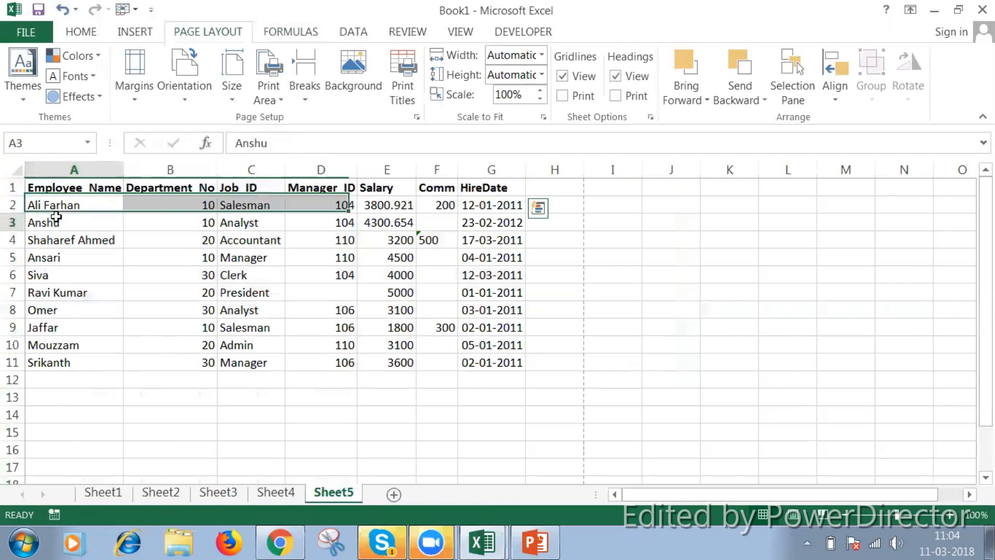
left_click(170, 187)
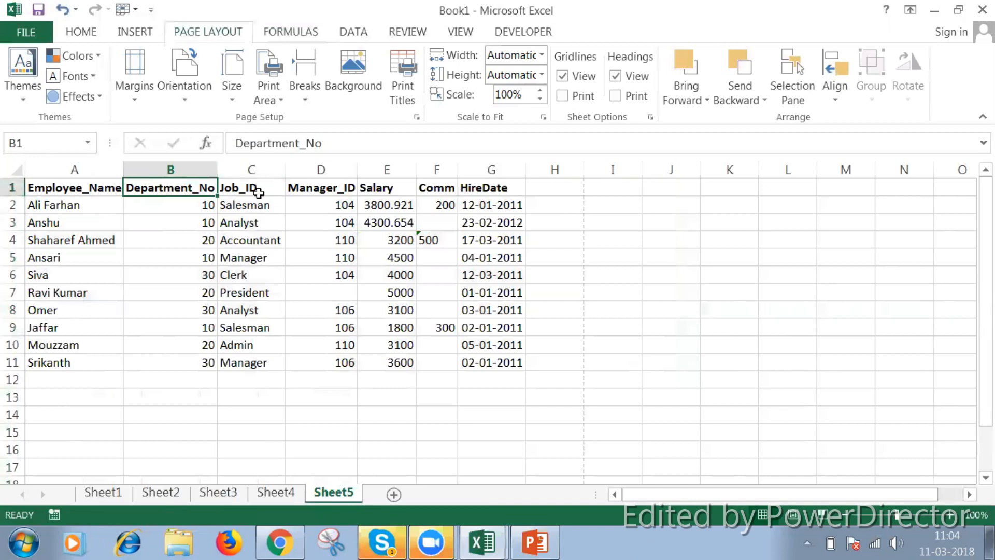
left_click(305, 205)
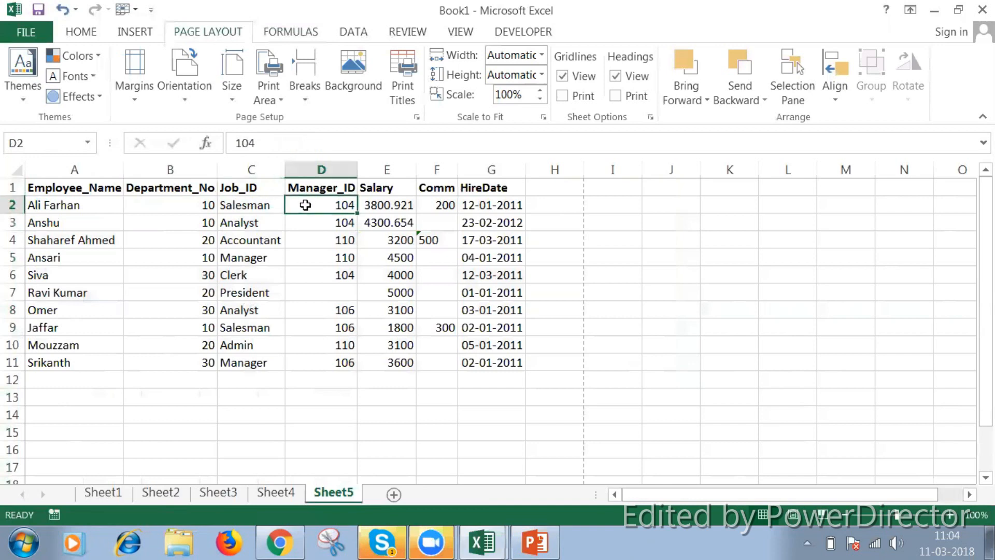
left_click(371, 210)
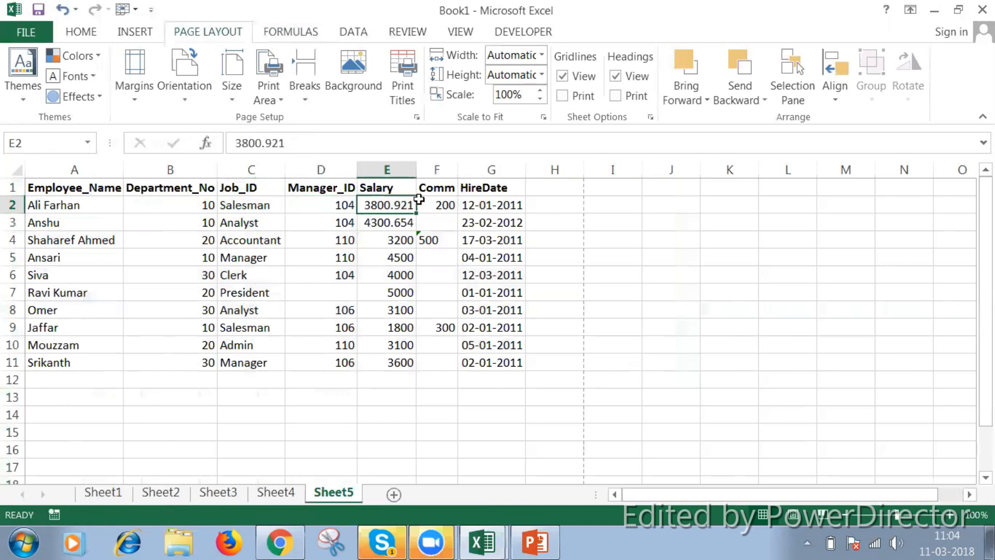
left_click(421, 199)
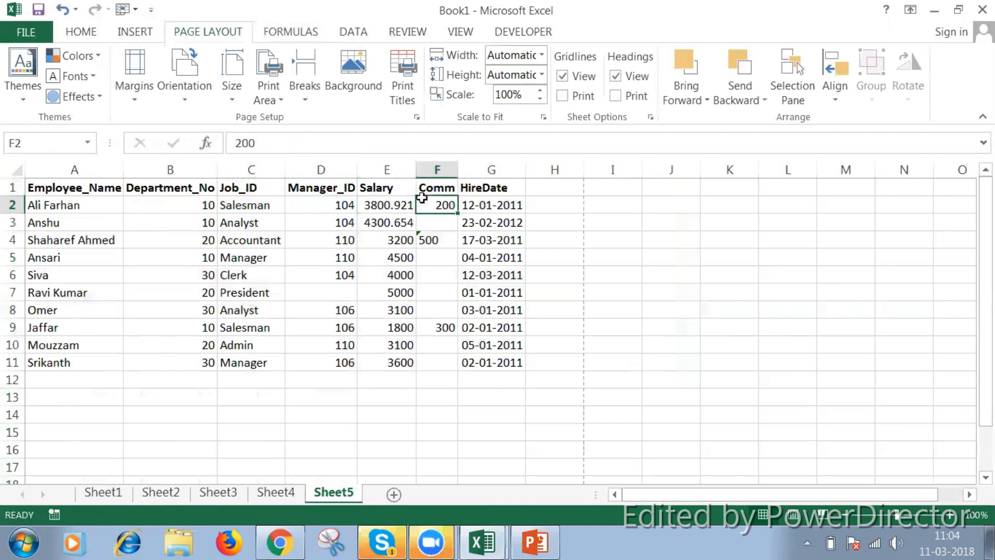
left_click(487, 204)
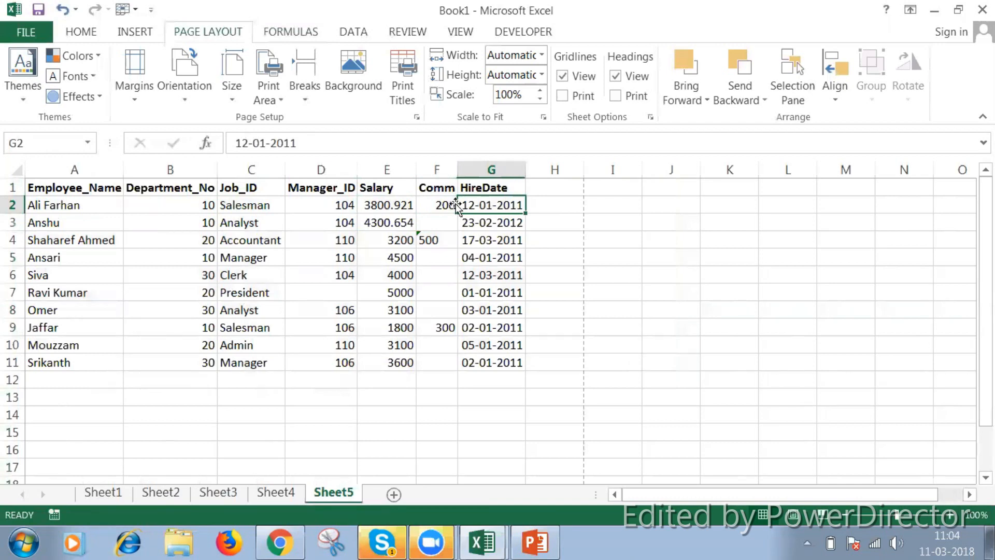
left_click(345, 167)
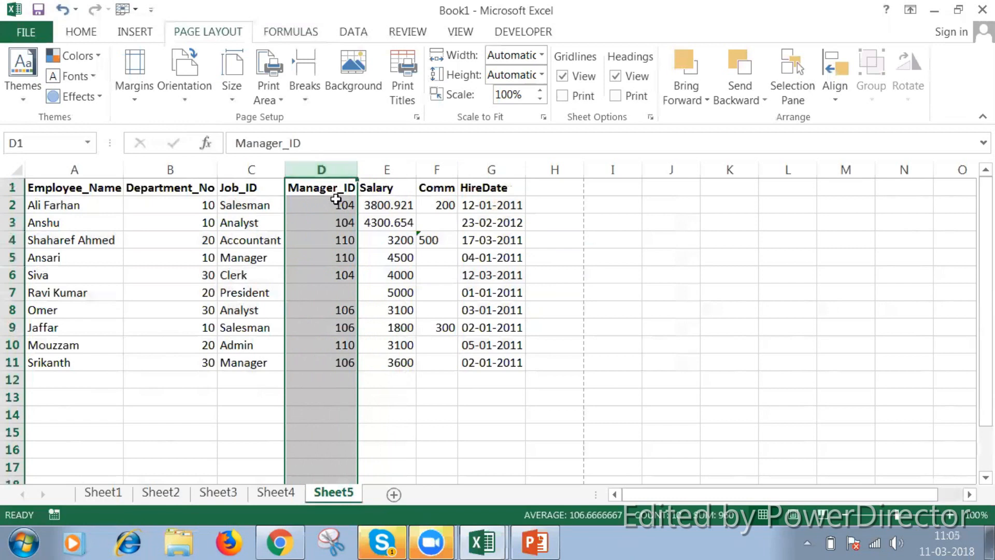
left_click(111, 191)
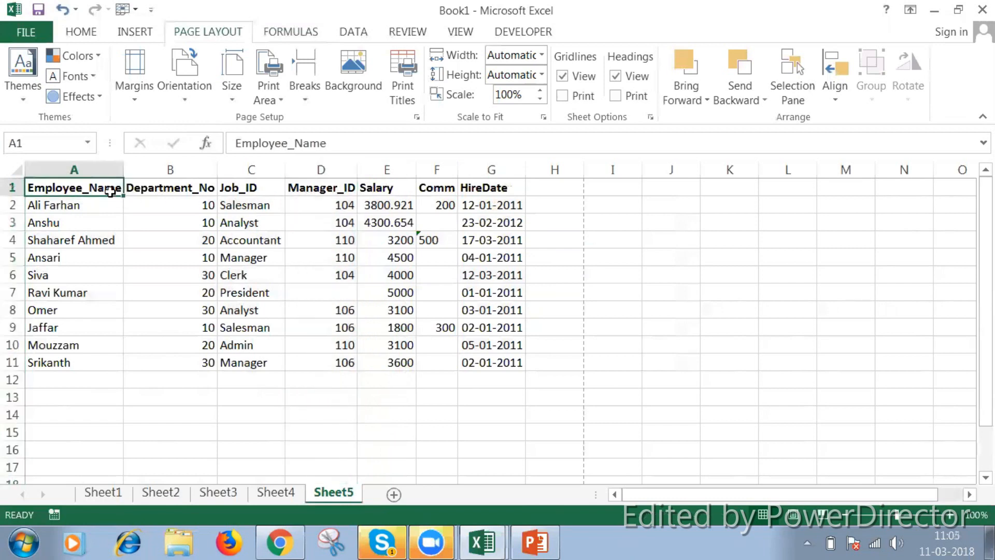
left_click(340, 188)
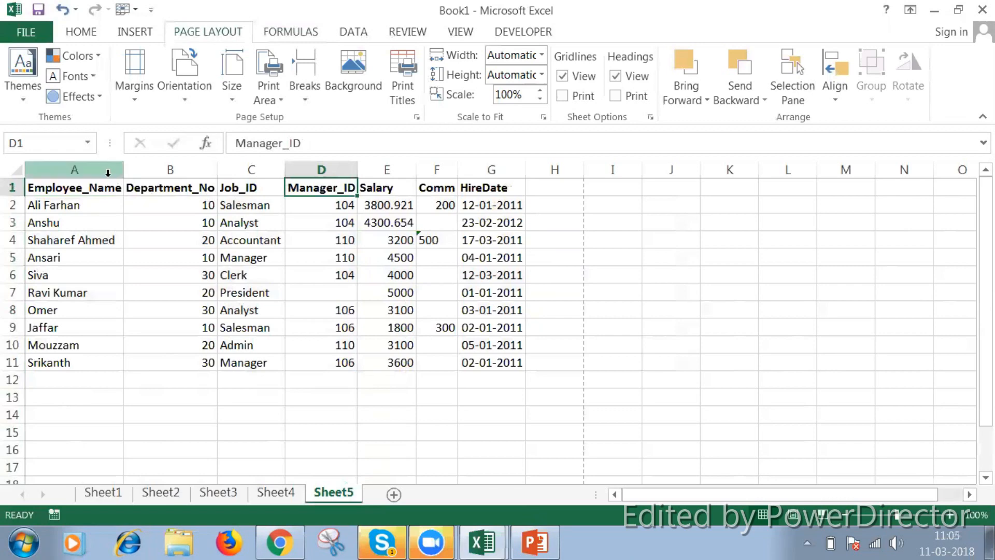
left_click(86, 190)
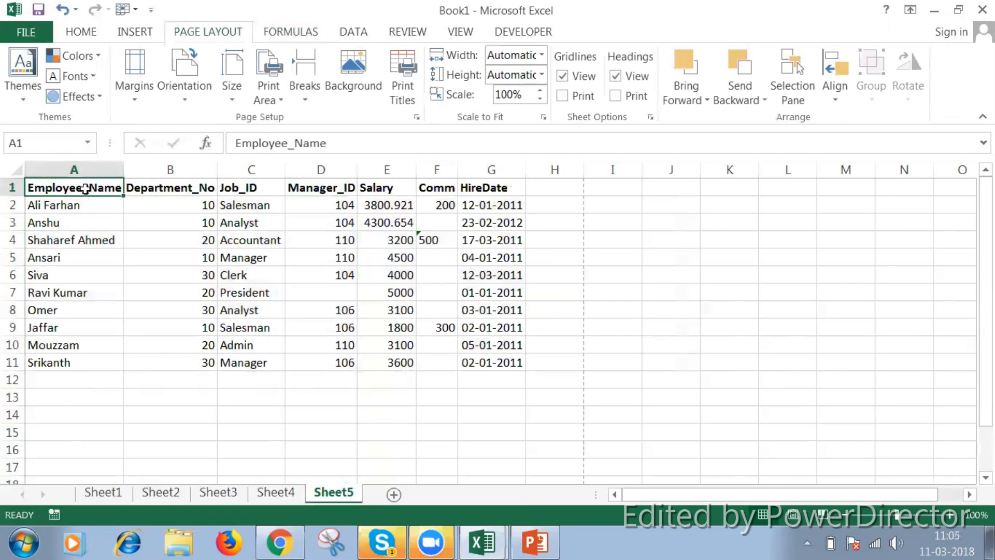
Switch to the PowerPoint presentation and read the VLOOKUP description on the Lookup and Reference Functions slide
key("alt+Tab")
key("alt+Tab")
left_click(521, 544)
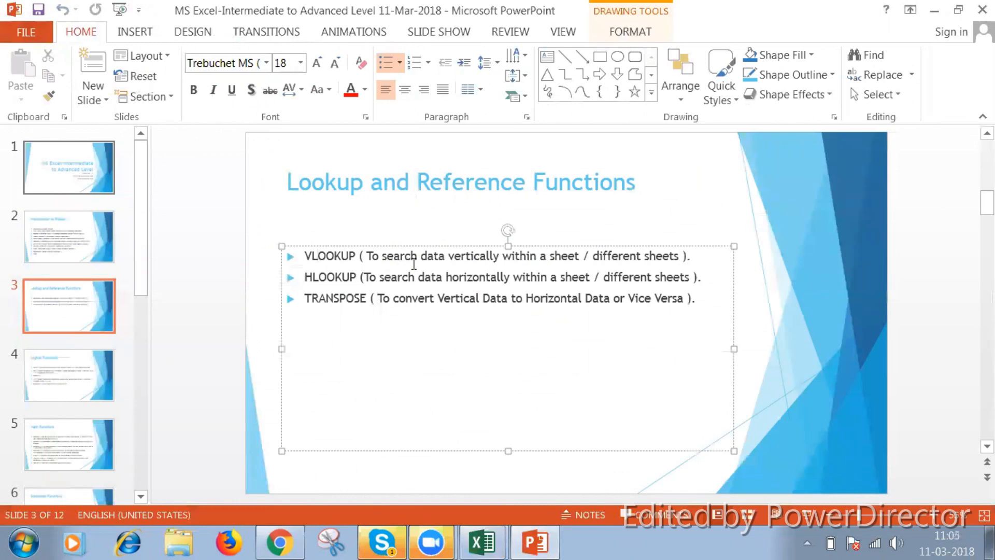
double_click(476, 256)
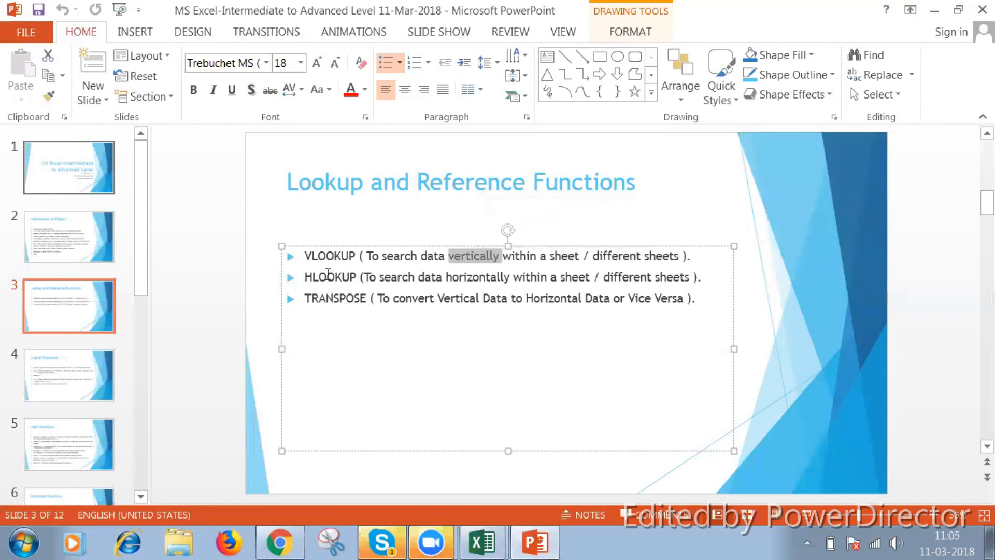
left_click(467, 254)
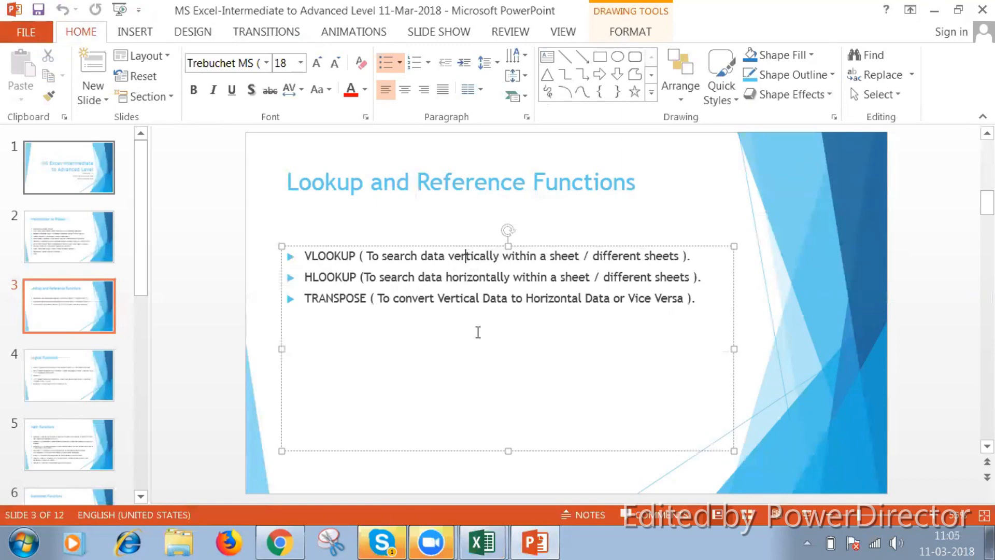
Return to the Excel workbook and examine the department numbers in column B of Sheet5
key("alt+Tab")
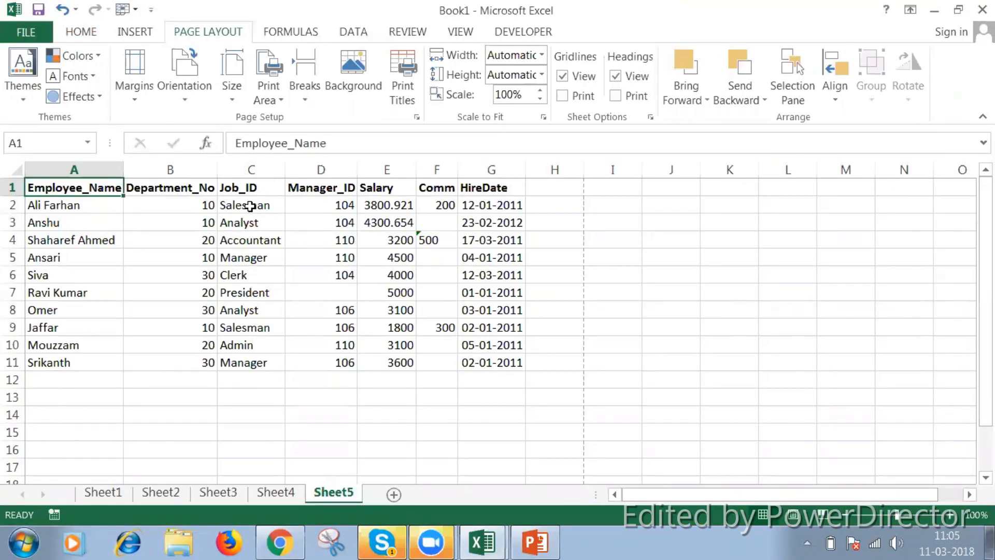
left_click(177, 202)
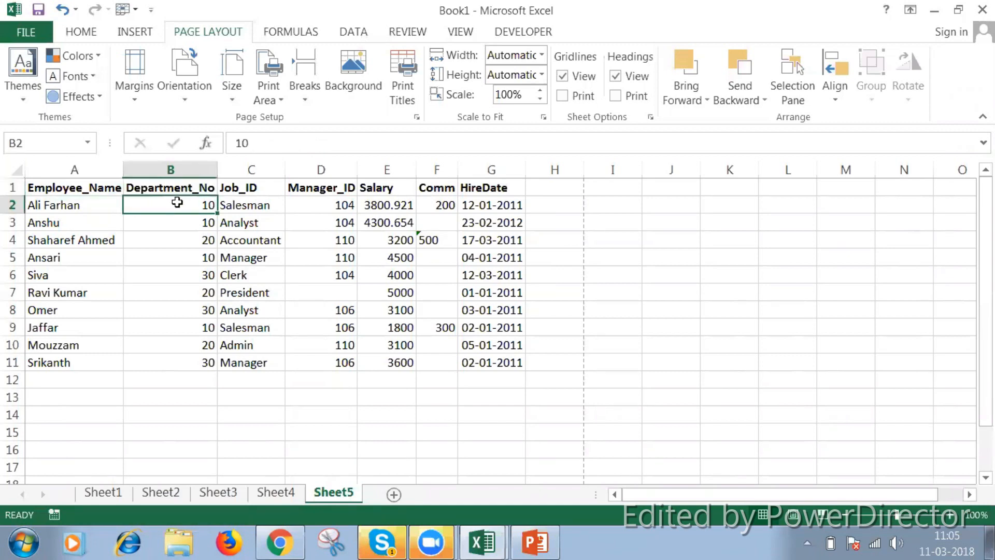
key("Down")
key("Down")
key("Down")
key("Down")
key("Down")
key("Down")
key("Down")
key("Down")
key("Down")
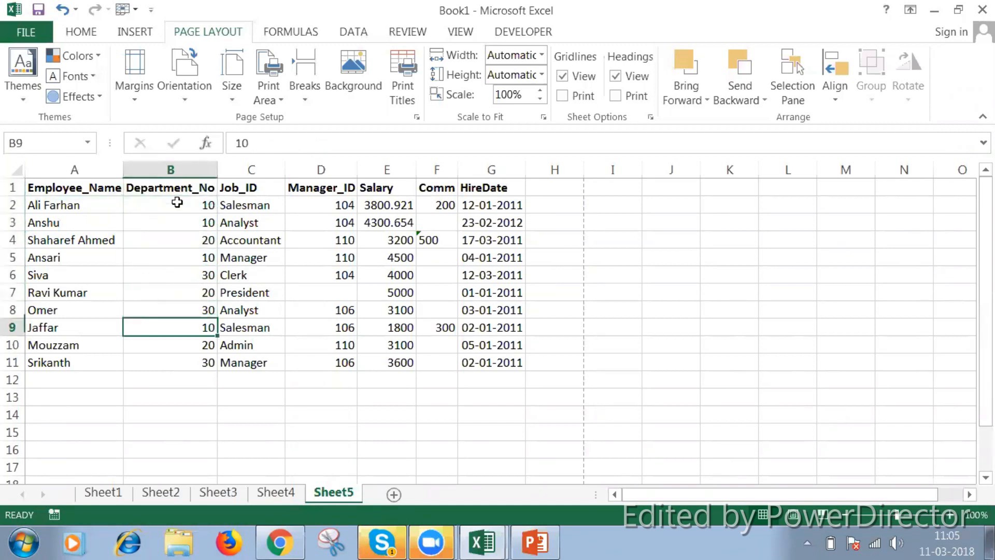
key("Up")
key("Up")
key("Up")
key("Up")
key("Up")
key("Up")
key("Up")
key("Up")
key("Up")
key("Up")
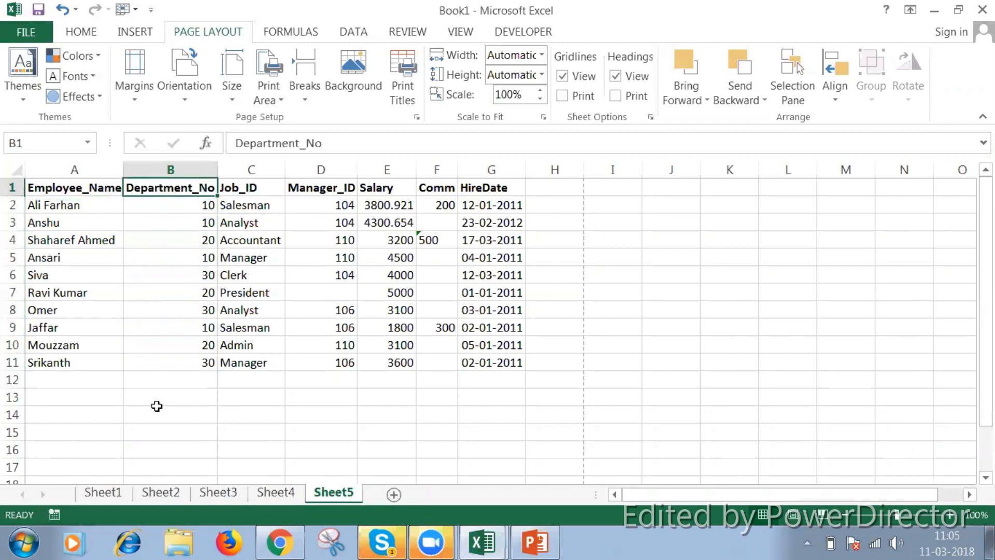
Enter the header Department_No in cell A1 of Sheet1, checking its spelling against the header in Sheet5
left_click(126, 491)
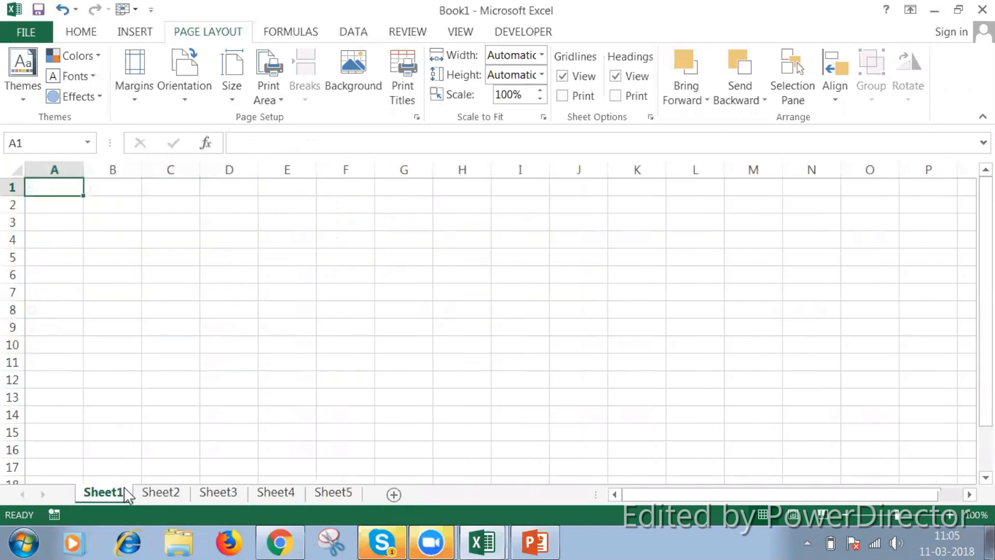
type("De")
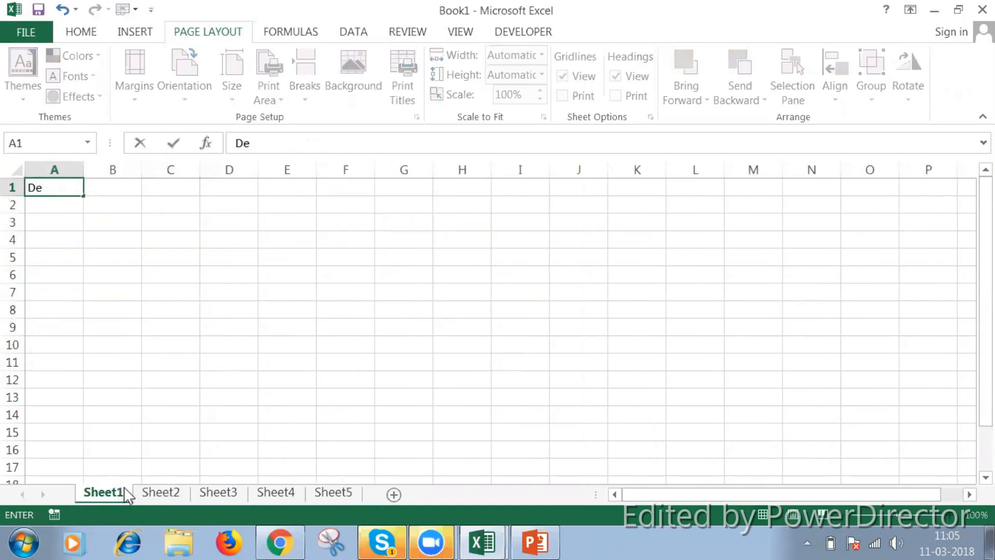
left_click(325, 495)
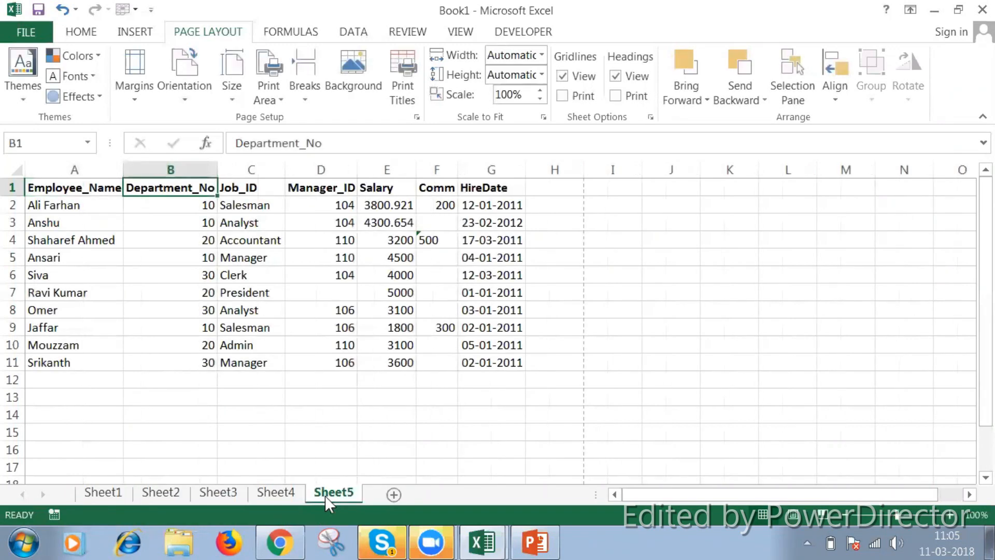
left_click(111, 491)
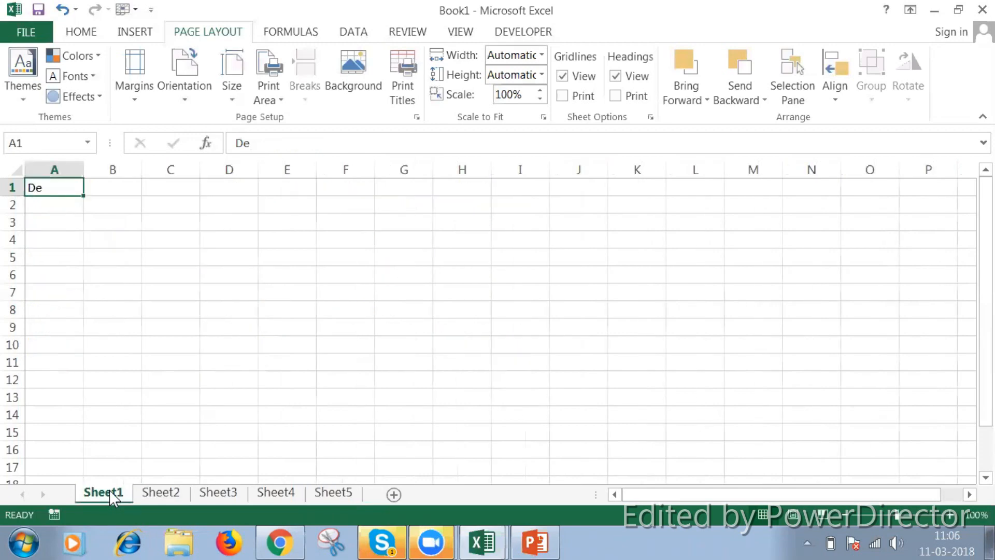
type("p")
key("BackSpace")
type("D")
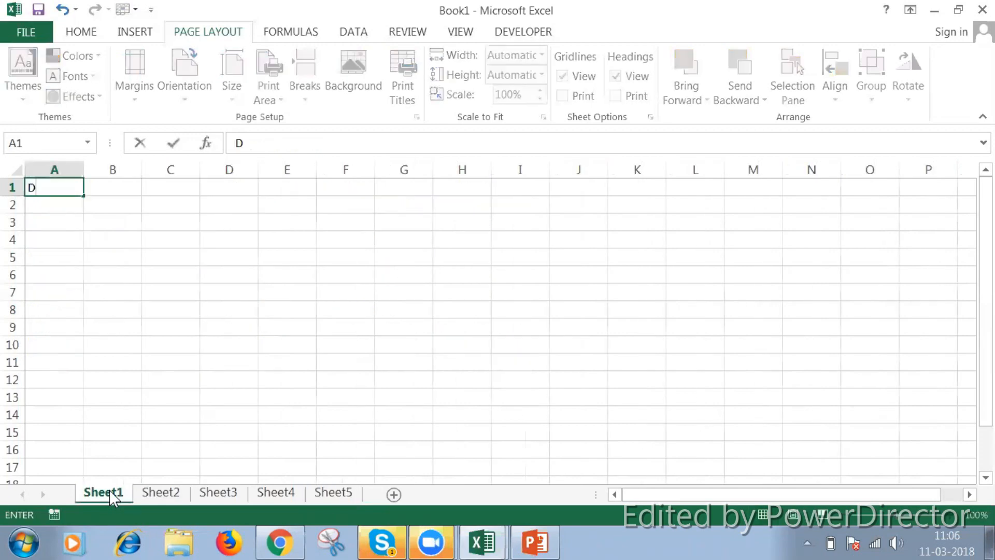
type("epartment ")
type("No")
key("Return")
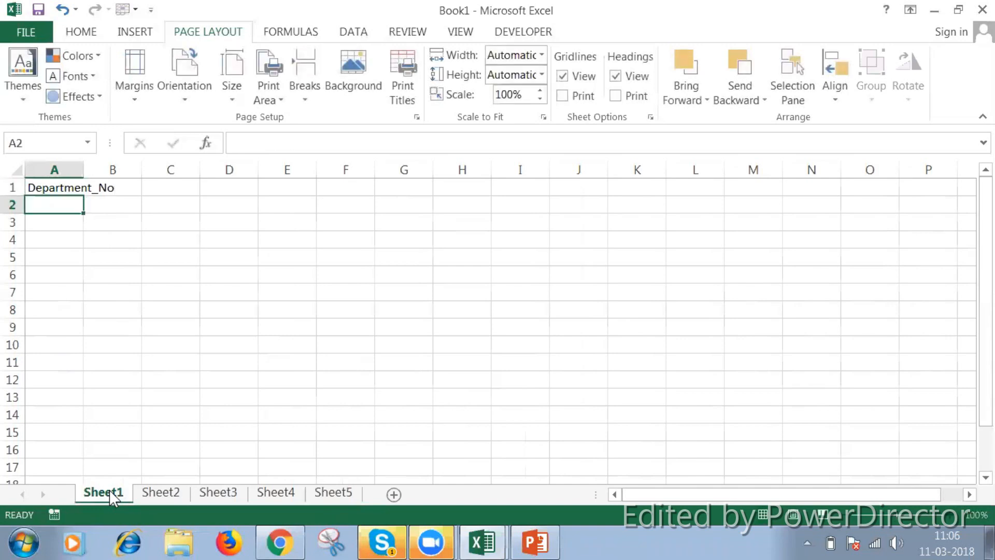
Enter the headers Department_Name in B1 and Location in C1
key("Up")
key("Right")
type("Depart")
key("BackSpace")
key("BackSpace")
type("partment_Name")
key("Tab")
type("Location")
key("Return")
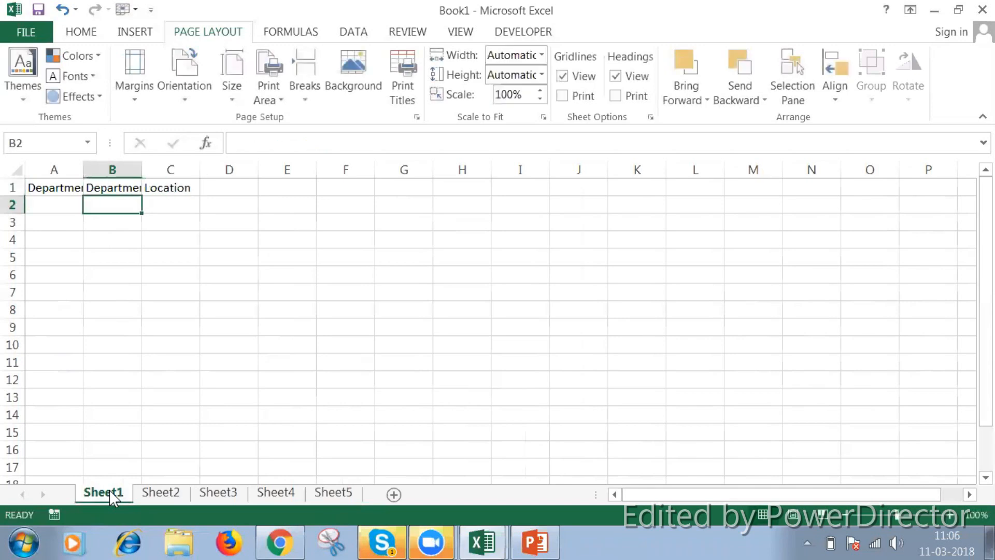
Fit the widths of columns A and B to their headers
double_click(82, 174)
left_click_drag(175, 171, 175, 170)
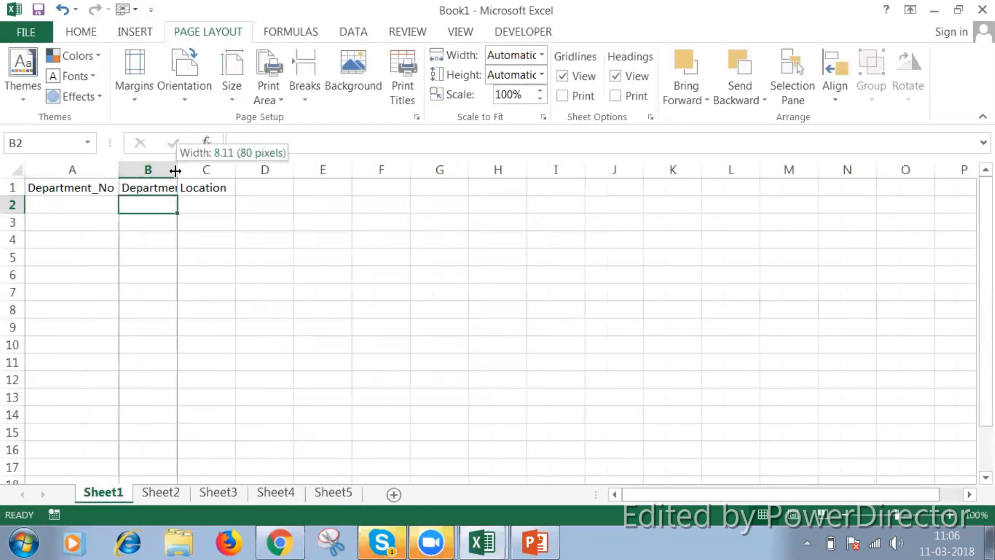
double_click(175, 170)
Enter the department numbers 10, 20, 30 and 40 in cells A2 to A5
left_click(102, 202)
type("10")
key("Return")
type("2")
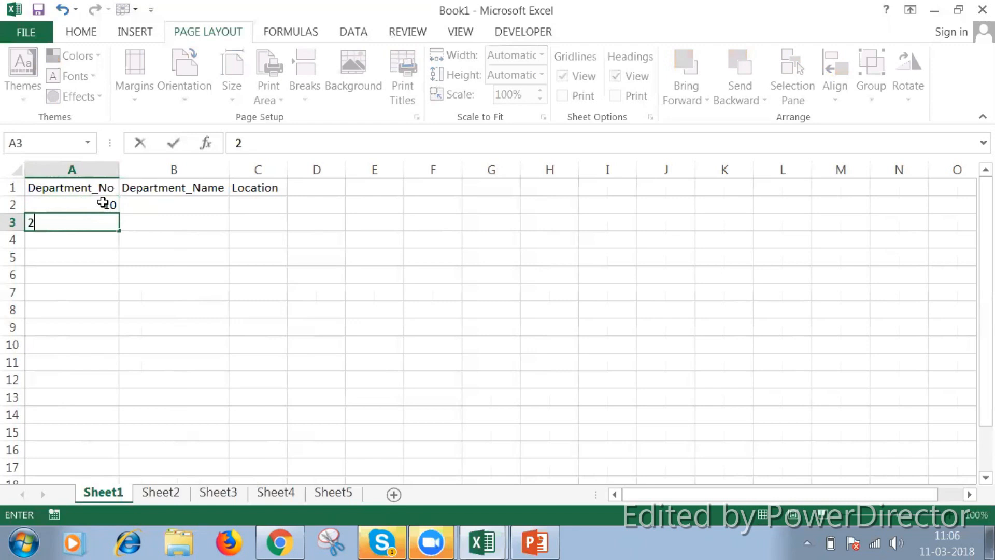
type("0")
key("Return")
type("30")
key("Return")
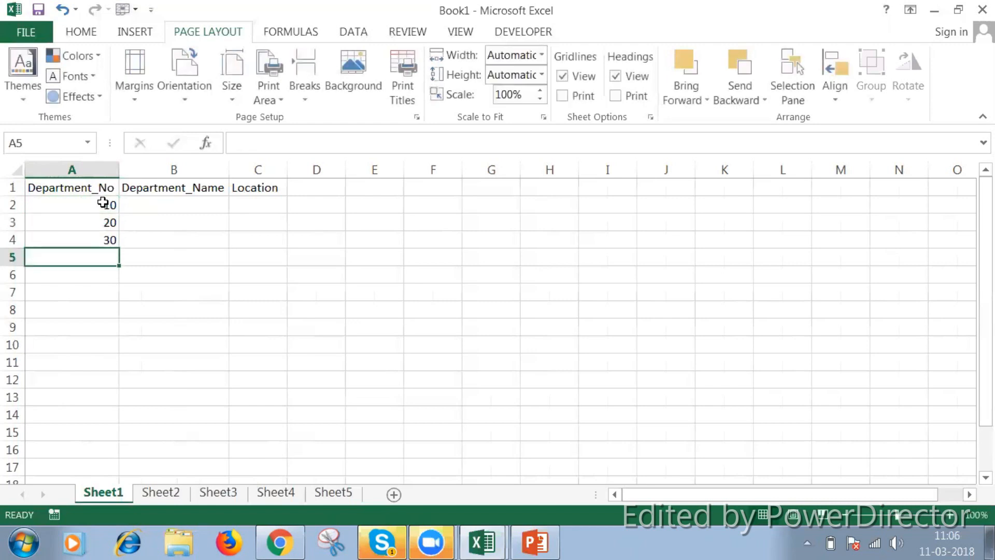
type("40")
key("Return")
Enter the department names HR, Fin, IT and Admin in cells B2 to B5 of Sheet1
key("Up")
key("Up")
key("Up")
key("Up")
key("Up")
key("Right")
key("Down")
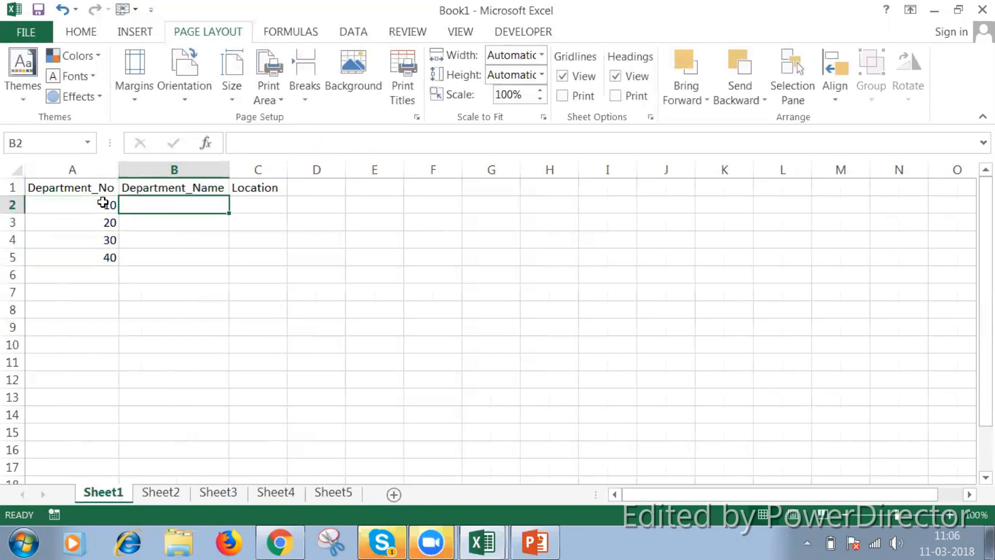
type("HR")
key("Return")
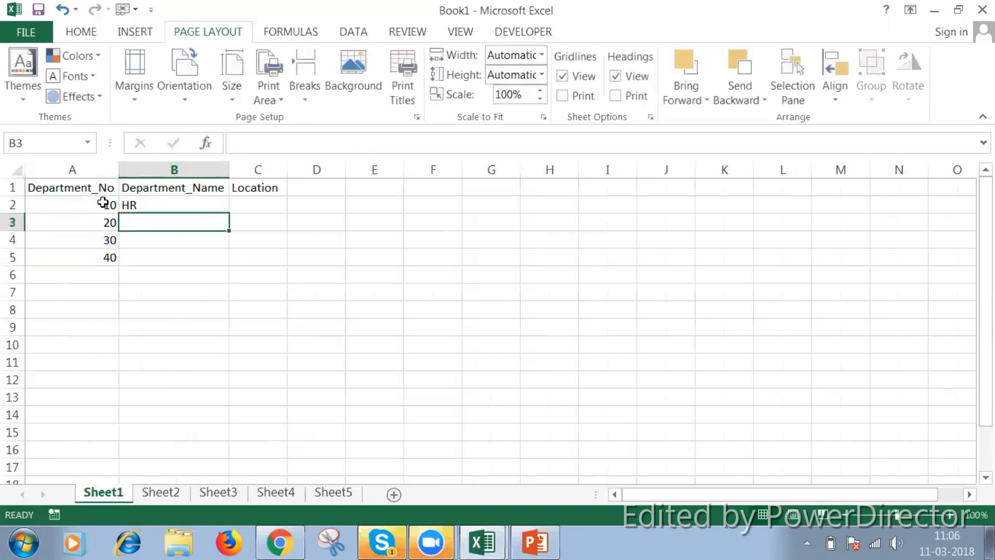
type("Fin")
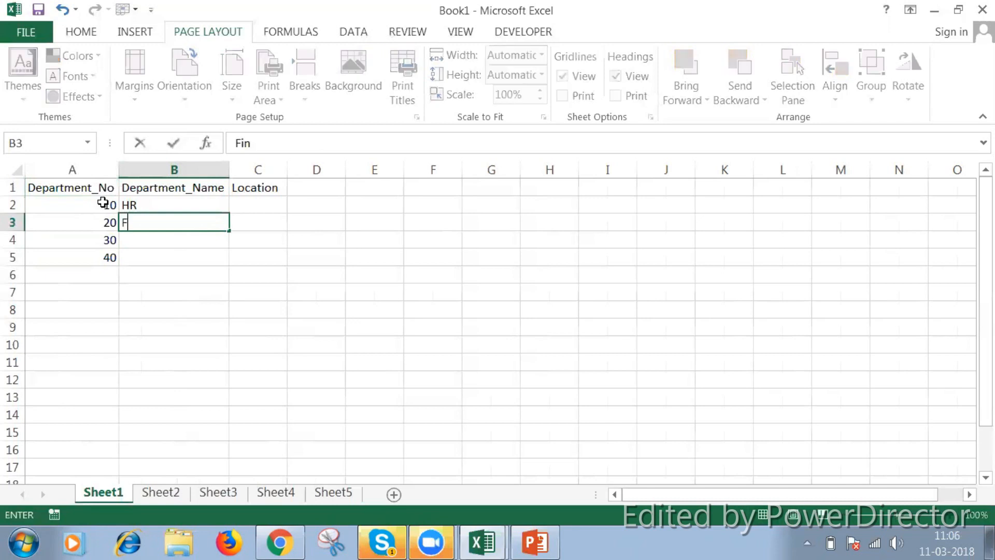
key("Return")
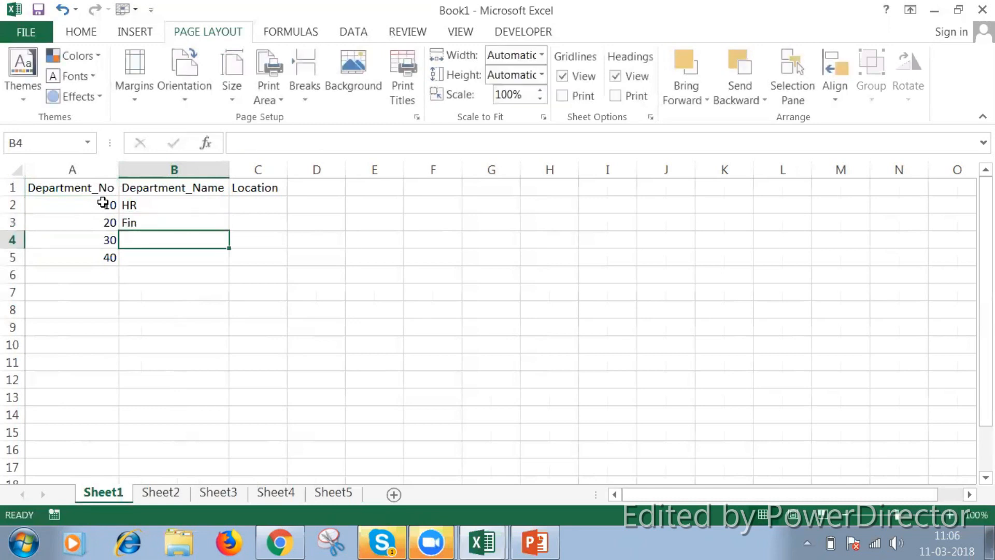
type("IT")
key("Return")
type("A")
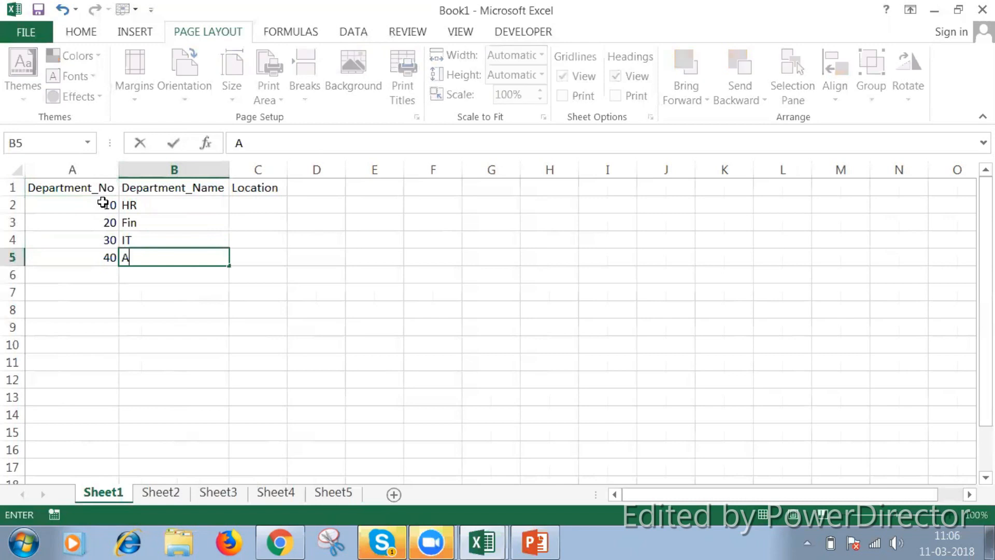
type("dmin")
Enter the locations FirstFloor in C2 and SecondFloor in C3
key("Up")
key("Up")
key("Up")
key("Right")
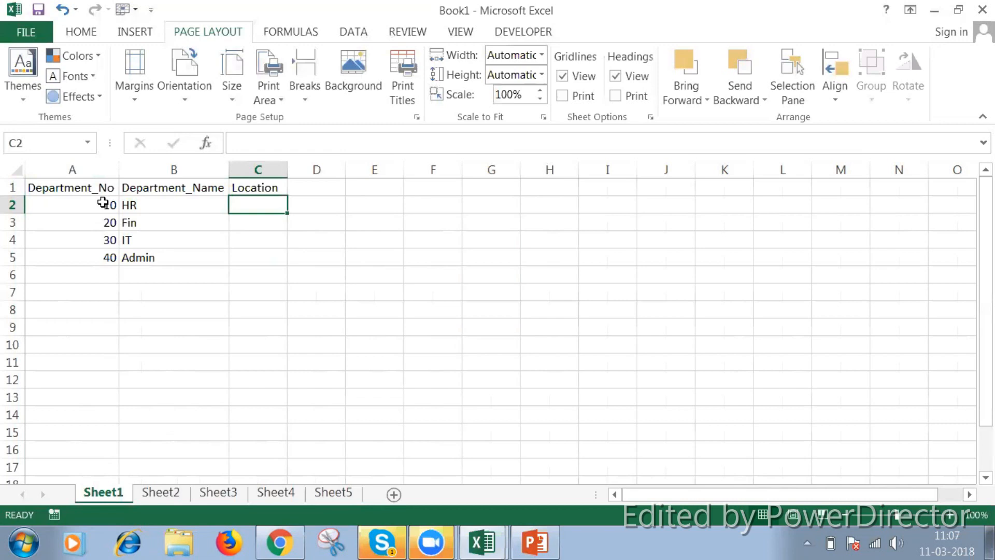
type("Fi")
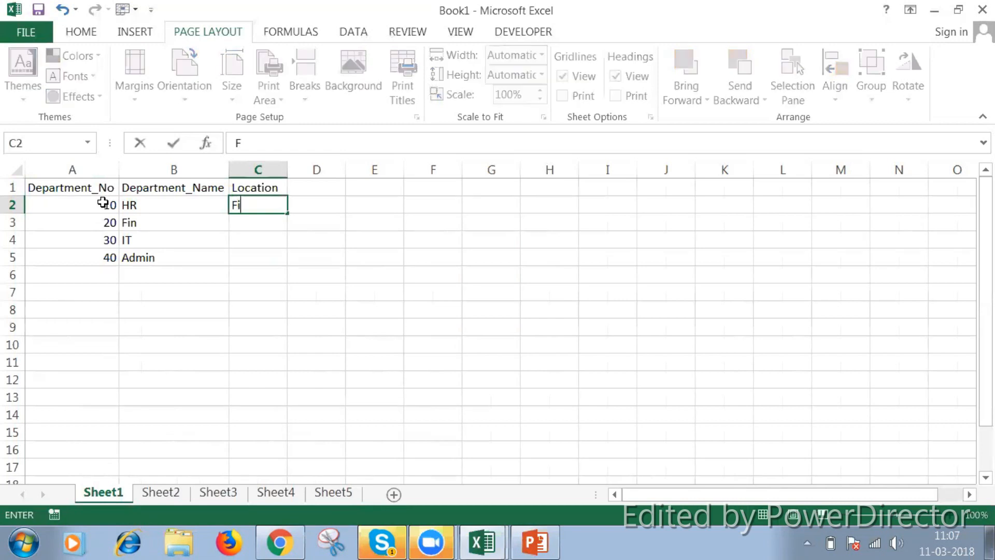
type("rstFloor")
key("Return")
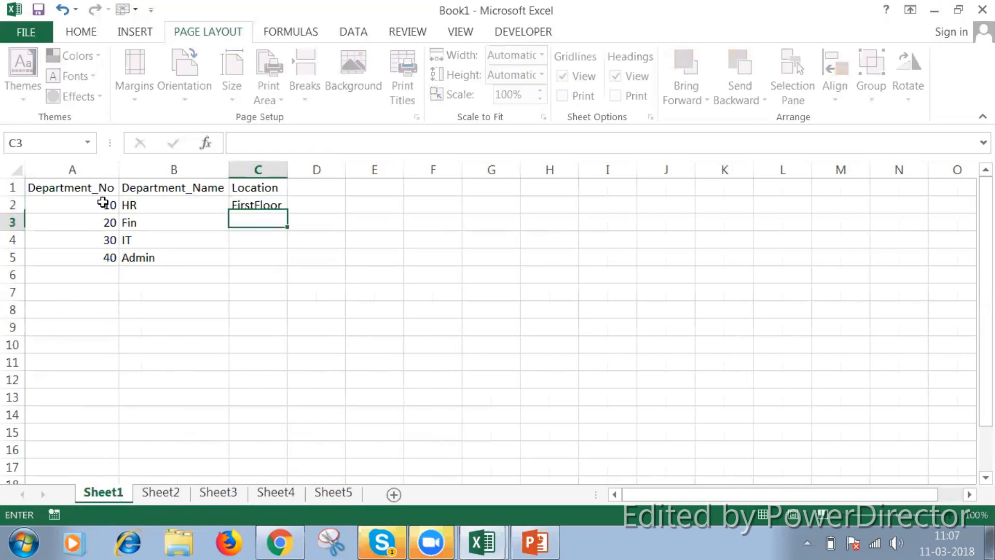
type("SecondFloor")
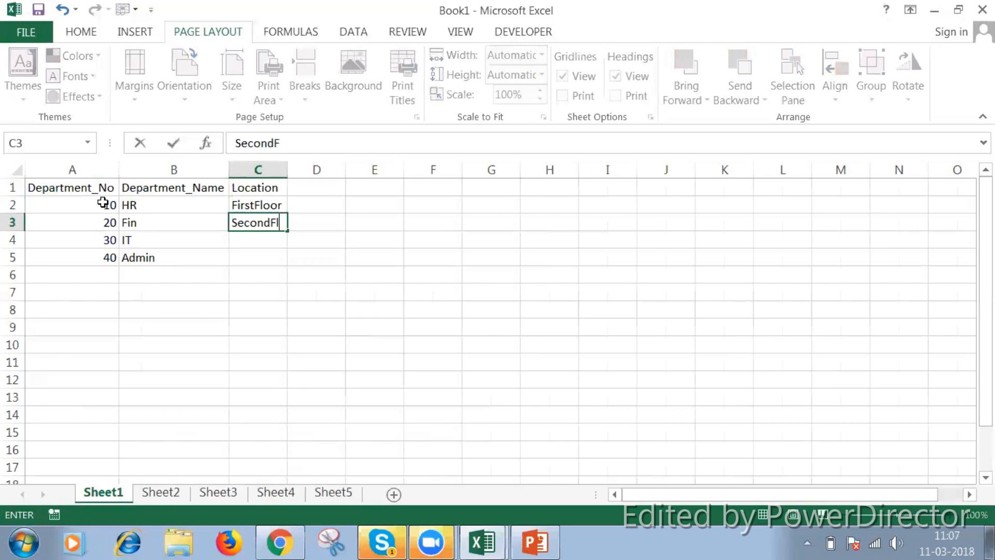
key("Return")
Enter the locations ThirdFloor in C4 and FourthFloor in C5
type("S")
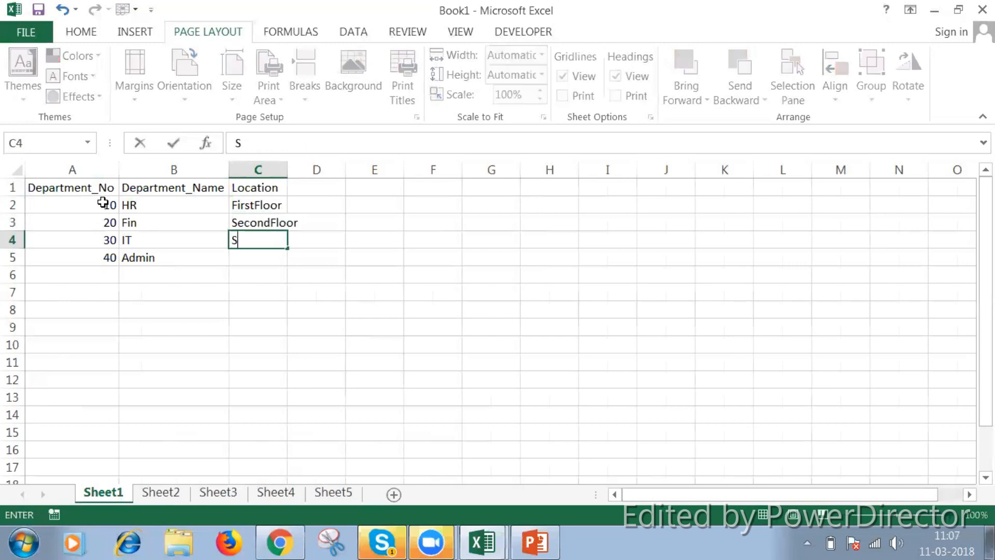
key("BackSpace")
type("ThirdFllor")
key("BackSpace")
key("BackSpace")
key("BackSpace")
type("oor")
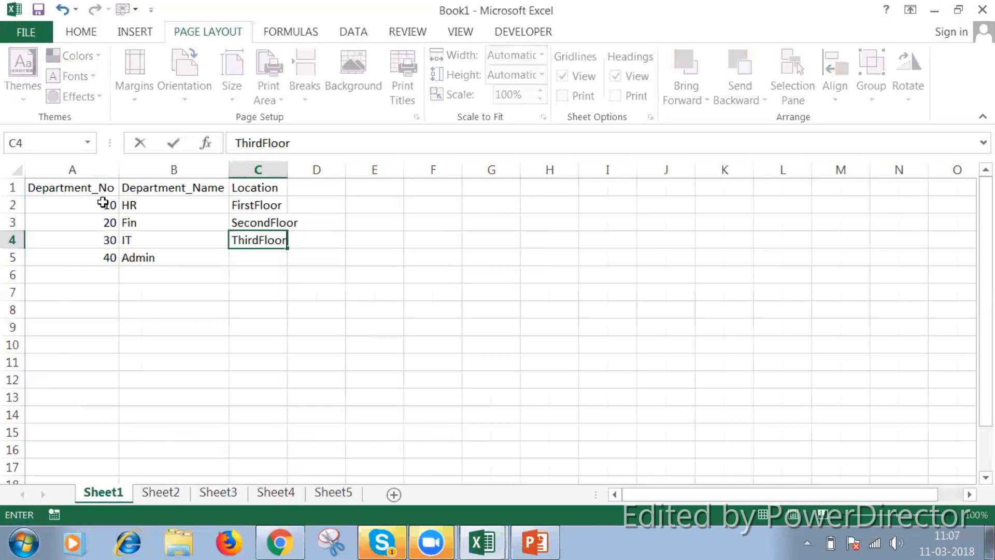
key("Return")
type("FourthFloor")
key("Return")
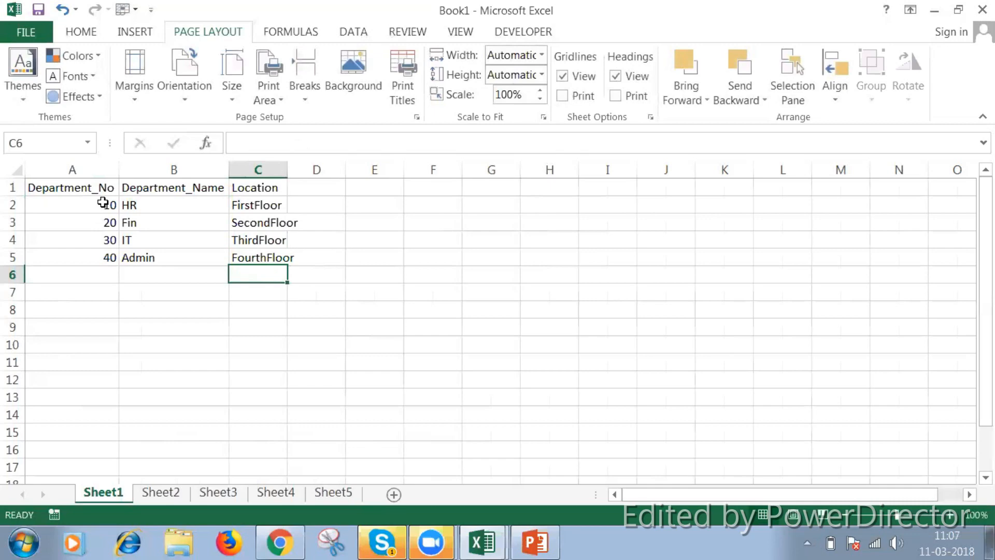
Go to Sheet5 and examine the employees' department numbers and the Job_ID column
left_click(102, 203)
key("ctrl+Page_Down")
key("ctrl+Page_Down")
key("ctrl+Page_Down")
key("ctrl+Page_Down")
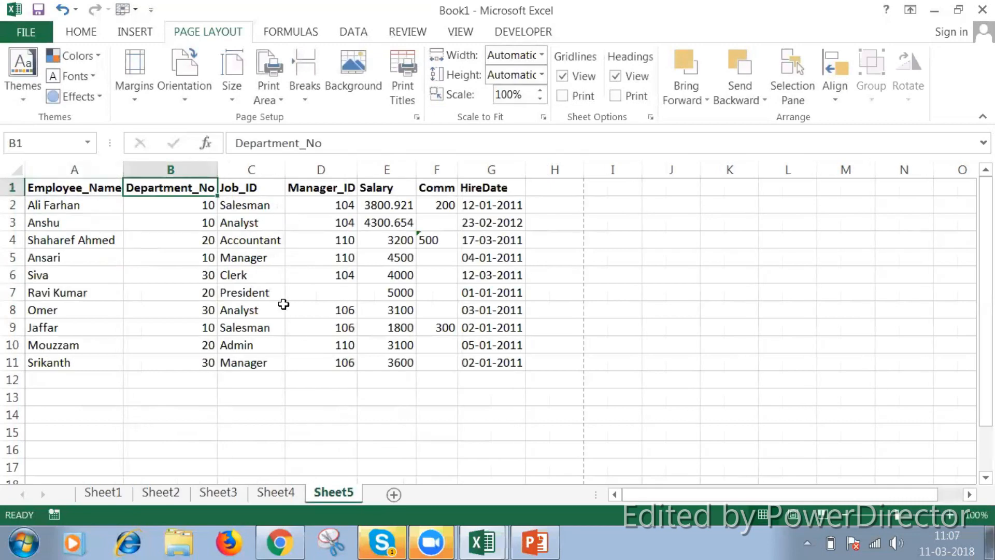
left_click(189, 208)
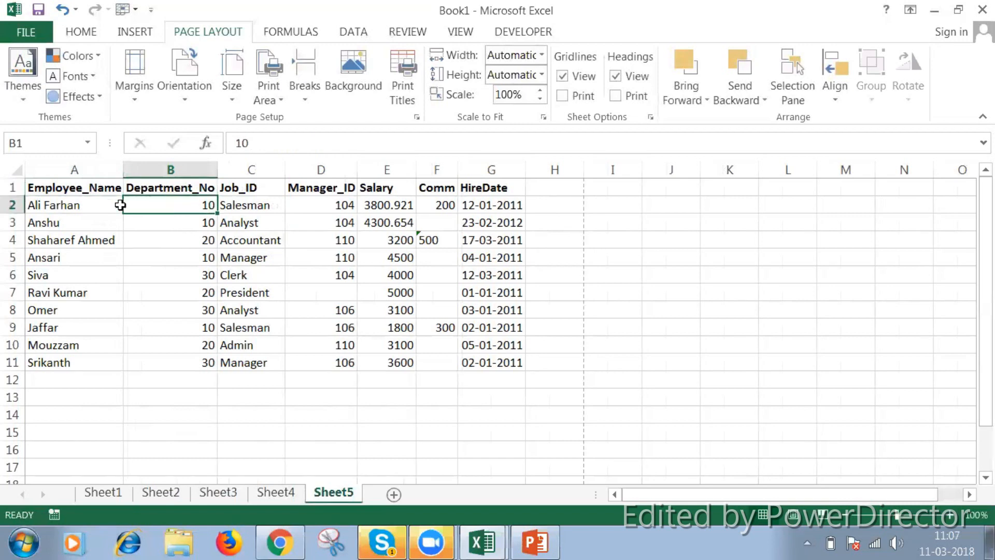
left_click(102, 213)
left_click(149, 210)
left_click_drag(111, 236, 154, 236)
left_click(154, 236)
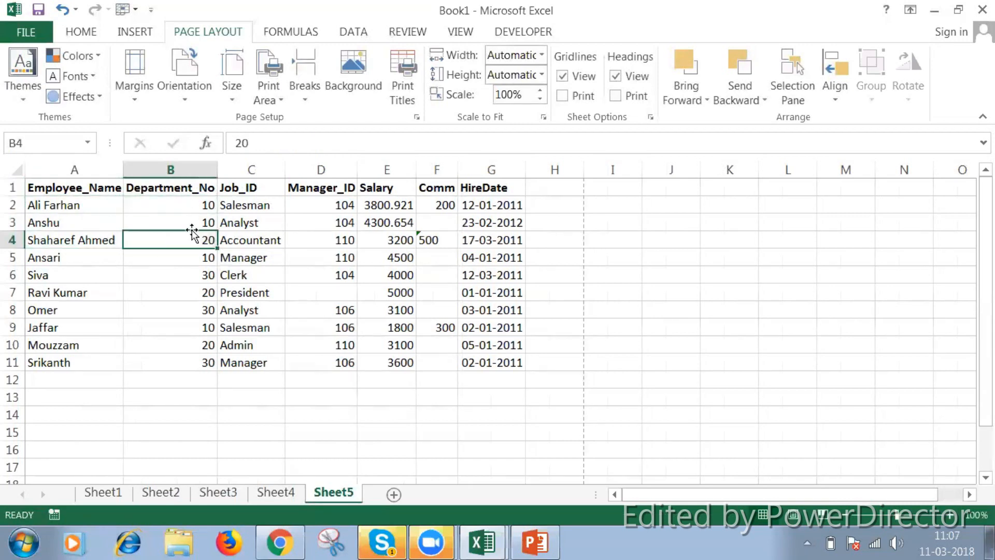
left_click(245, 168)
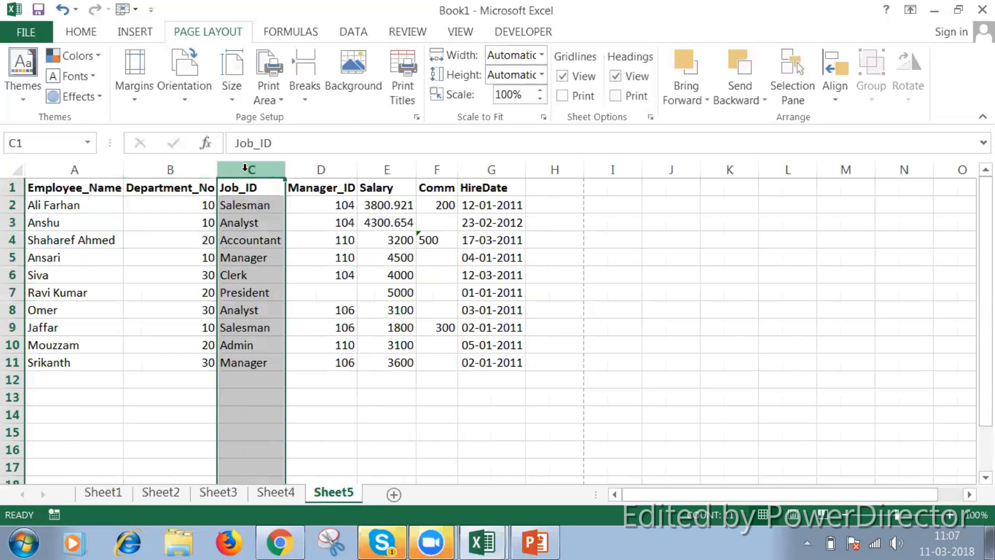
Add the header Department_Name in cell H1 of Sheet5 and fit the column width to it
left_click(568, 186)
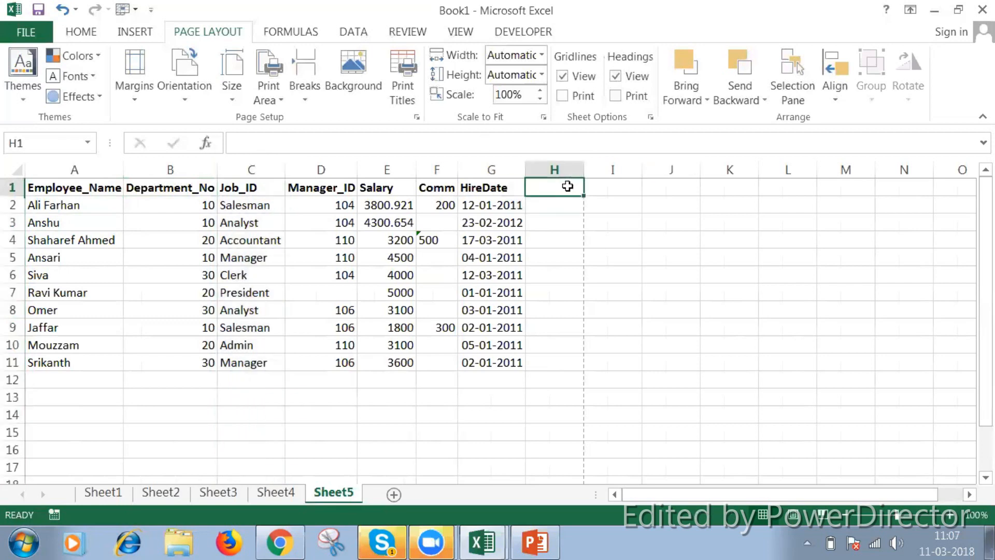
type("Depar")
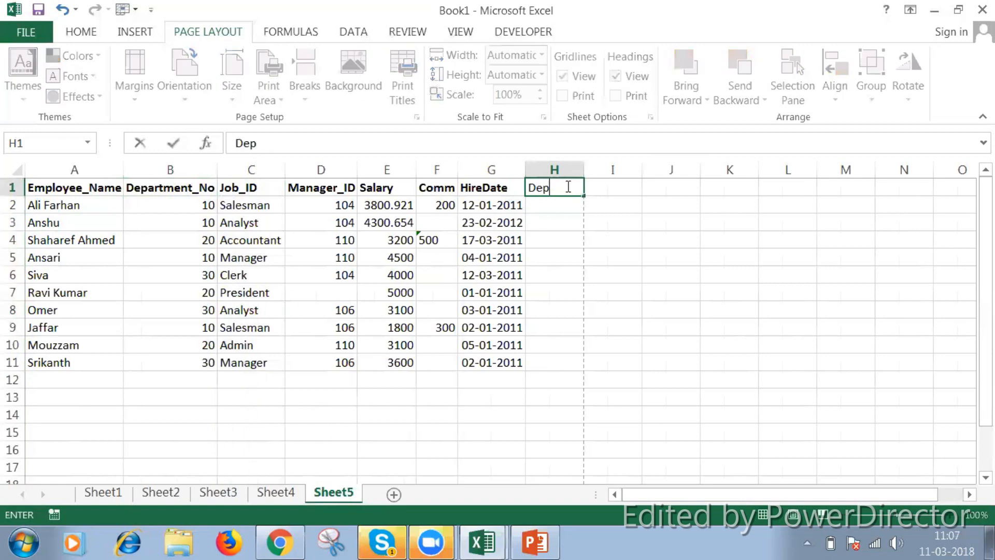
type("tmente")
key("BackSpace")
type("_Name")
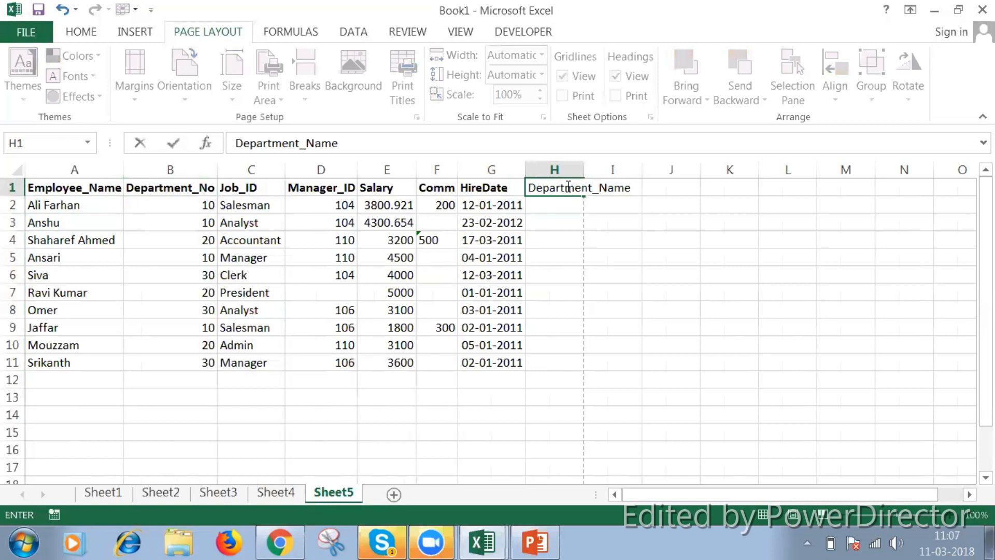
key("Return")
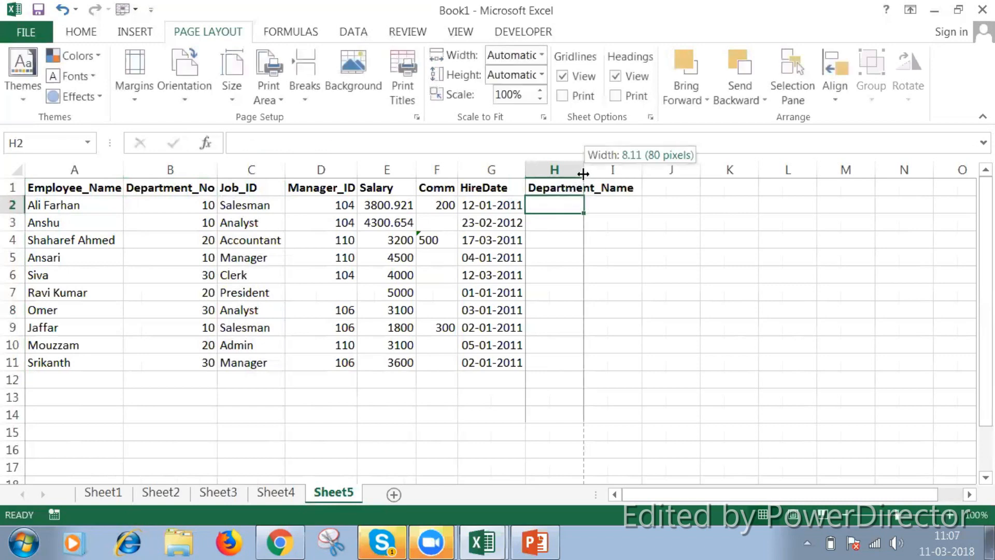
double_click(584, 170)
Check the first employees' department numbers and start a formula in cell H2 under Department_Name
left_click(188, 208)
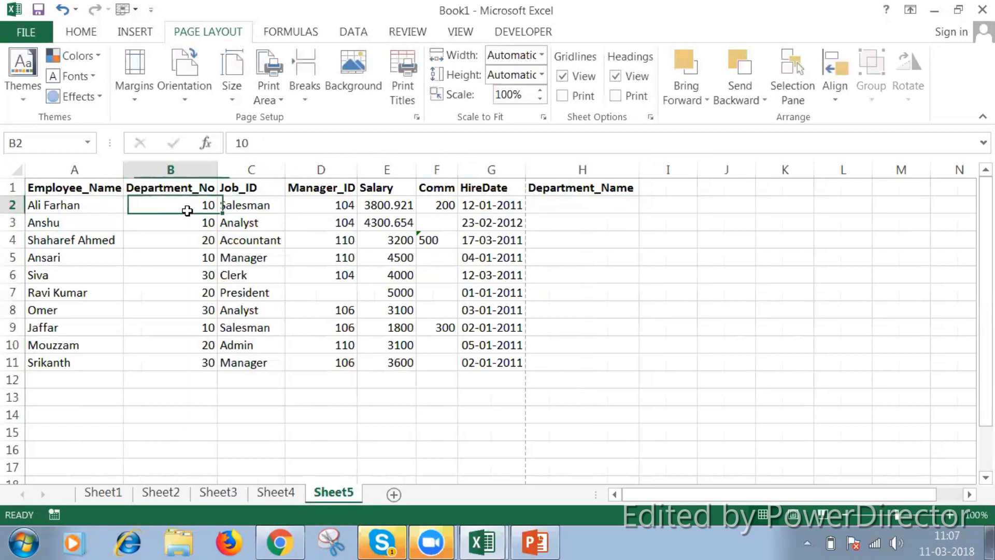
left_click(188, 218)
double_click(188, 217)
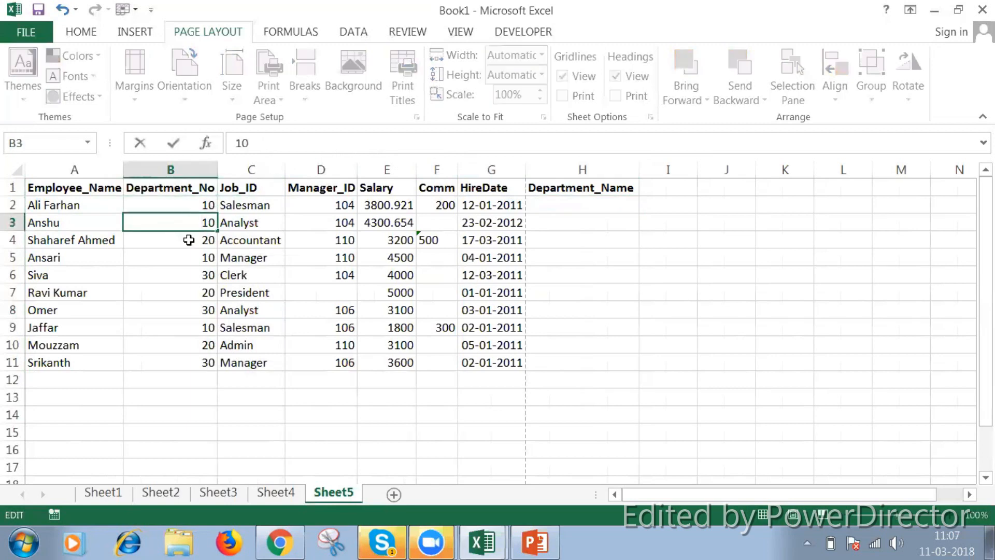
left_click(186, 239)
left_click(541, 202)
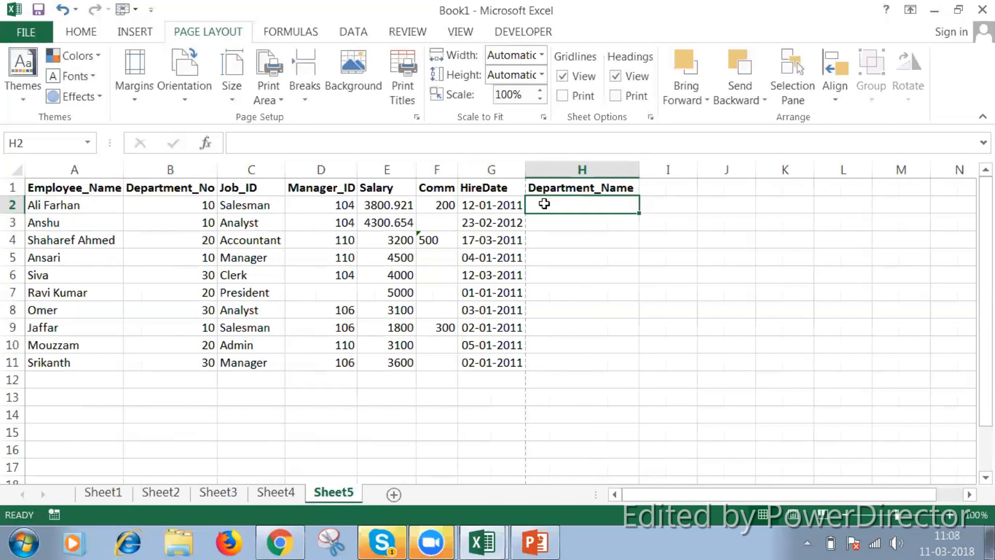
type("=")
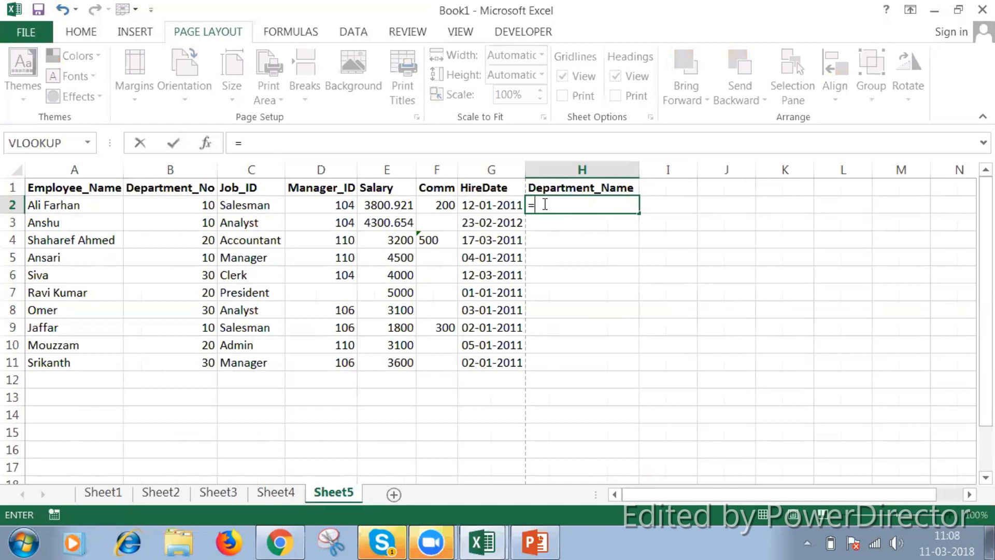
type("vl")
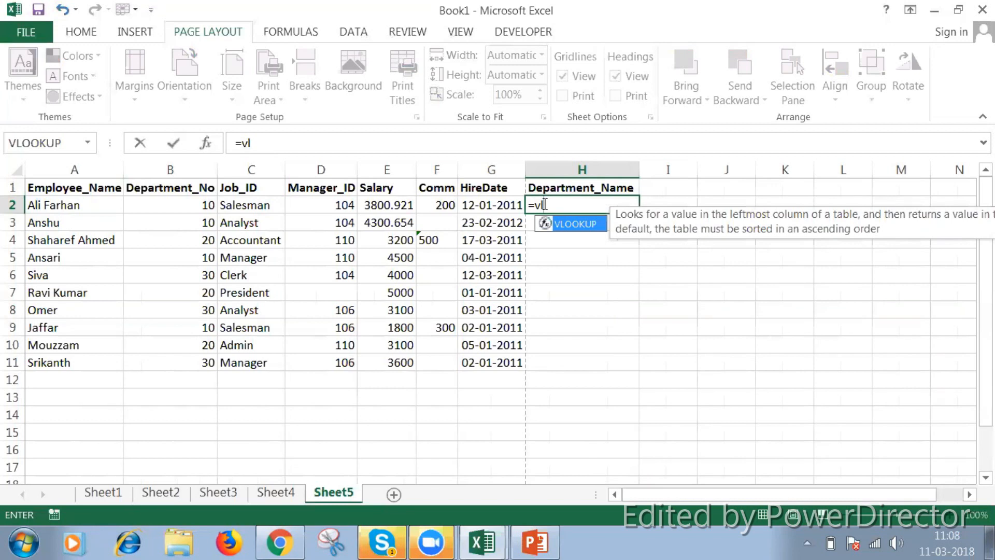
key("BackSpace")
key("BackSpace")
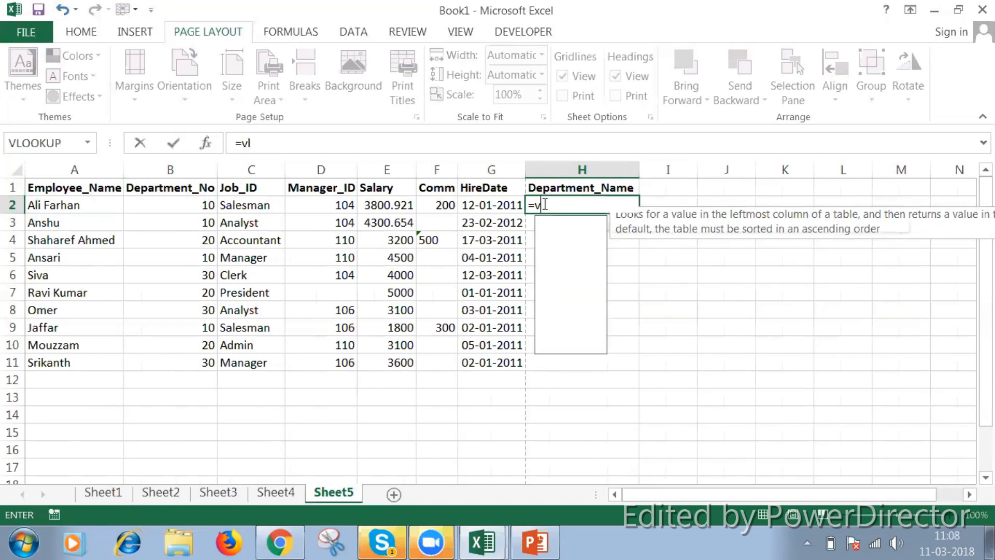
type("su")
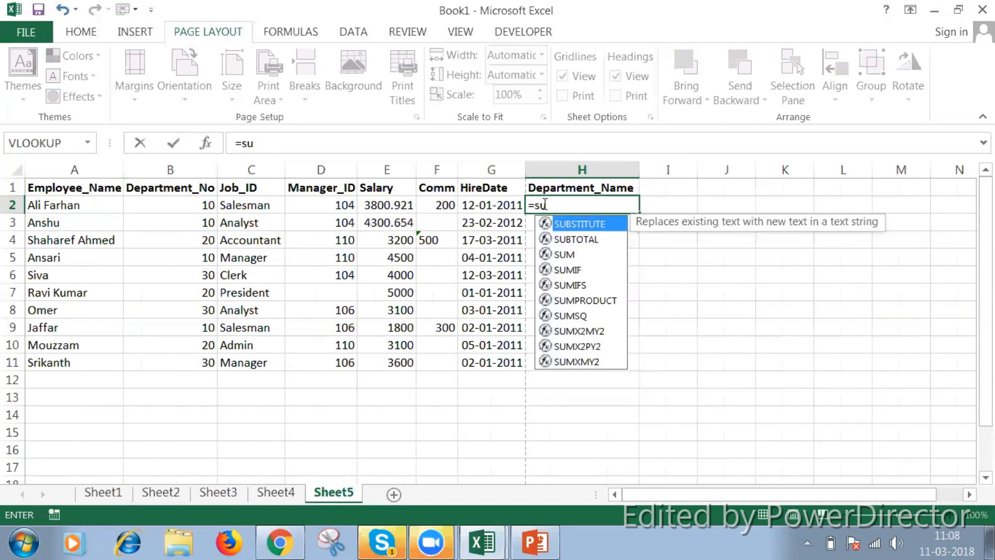
key("Down")
key("Down")
key("Down")
key("Down")
key("Down")
key("Down")
key("Down")
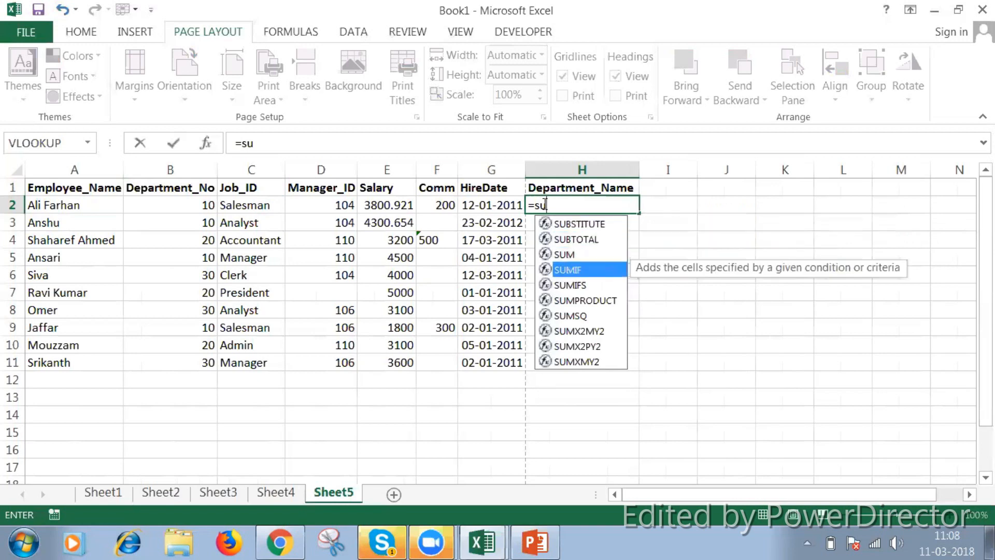
key("Up")
key("Up")
key("Up")
key("Up")
key("Up")
key("Up")
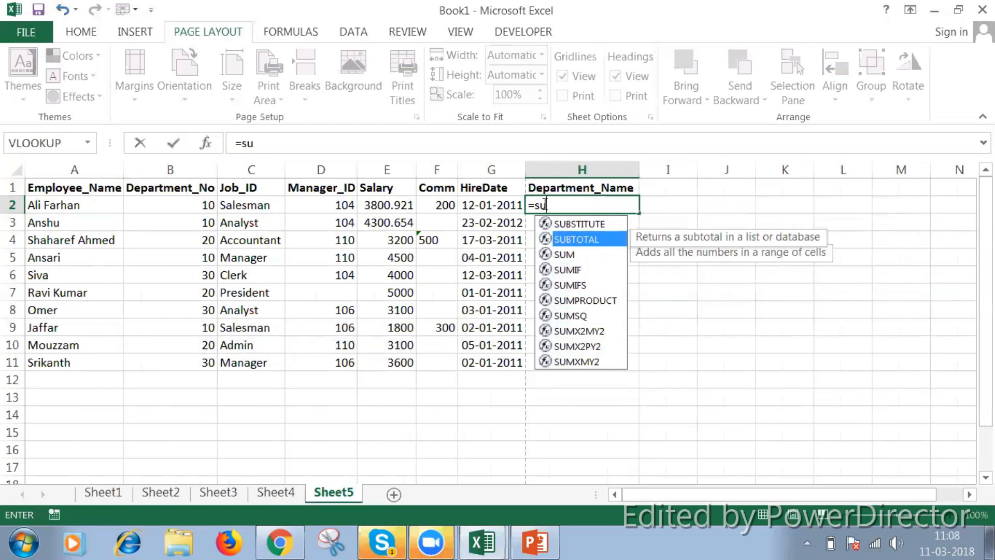
key("BackSpace")
key("BackSpace")
Insert the VLOOKUP function in the H2 formula with cell B2 as its lookup value
type("vl")
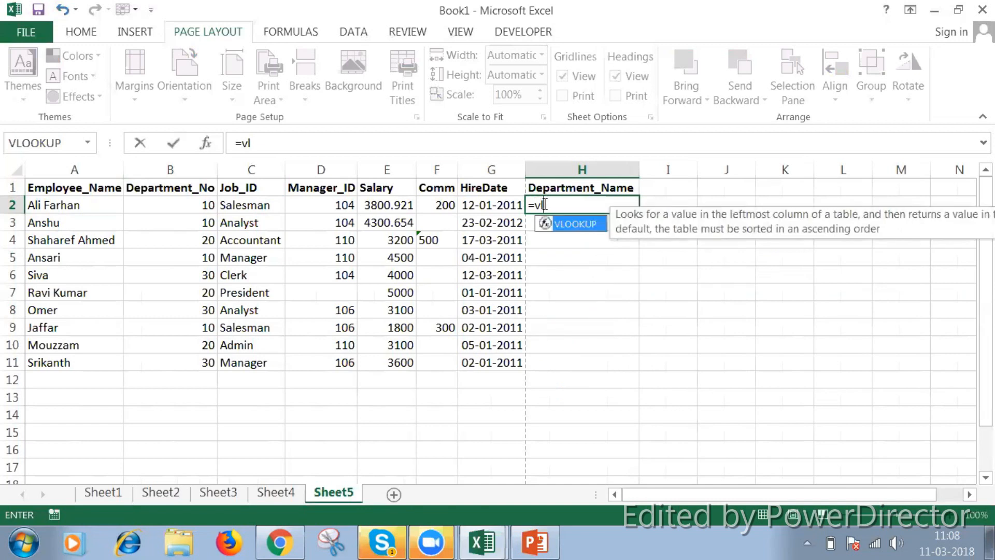
key("Tab")
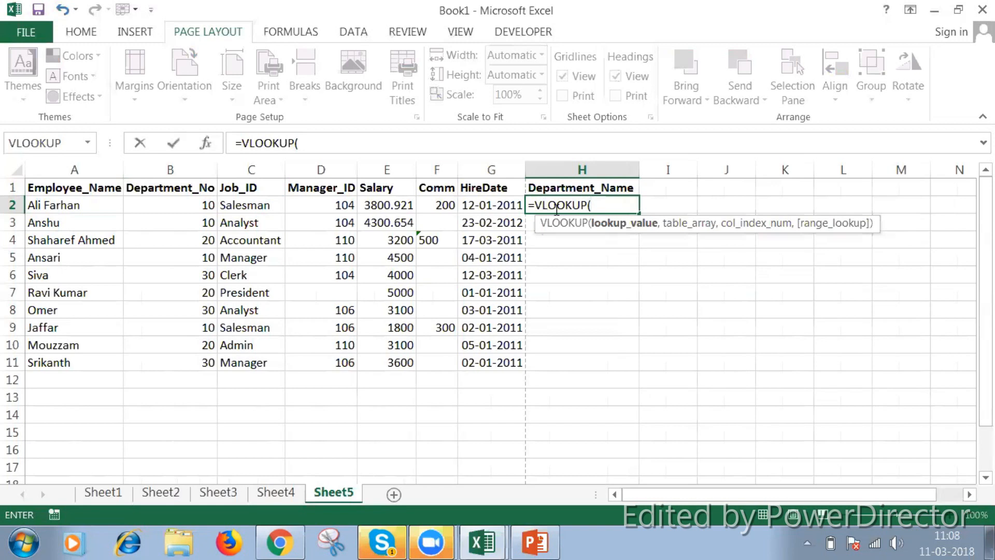
left_click(200, 204)
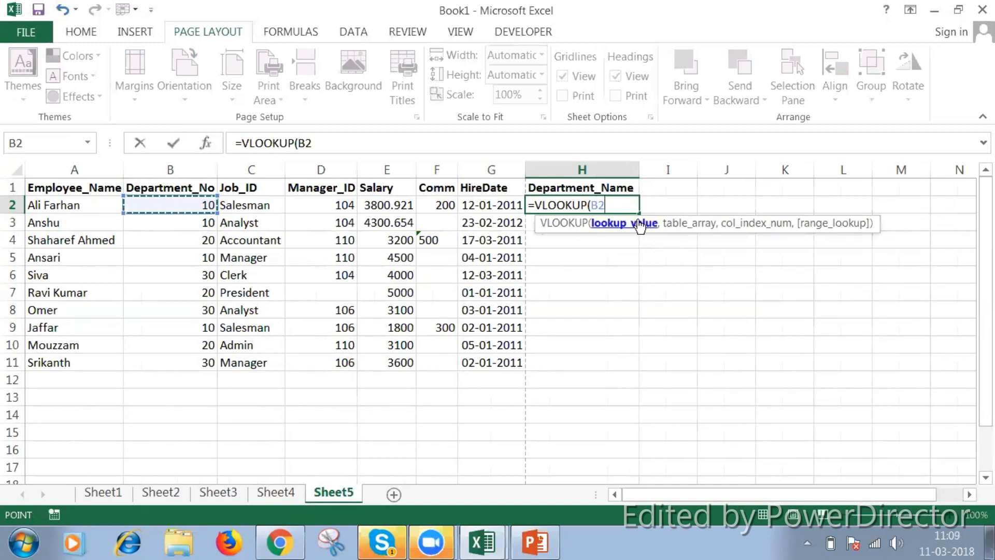
left_click(111, 492)
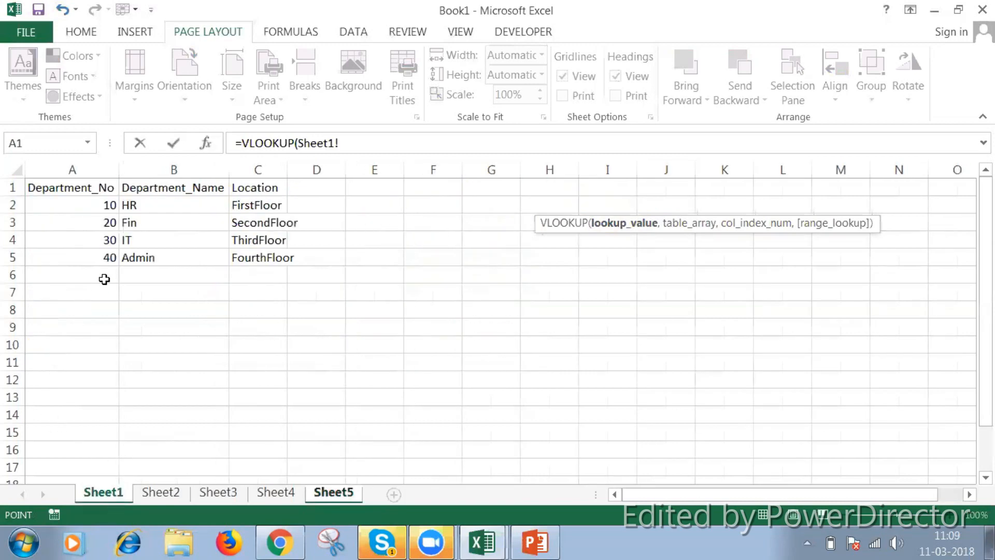
left_click(76, 204)
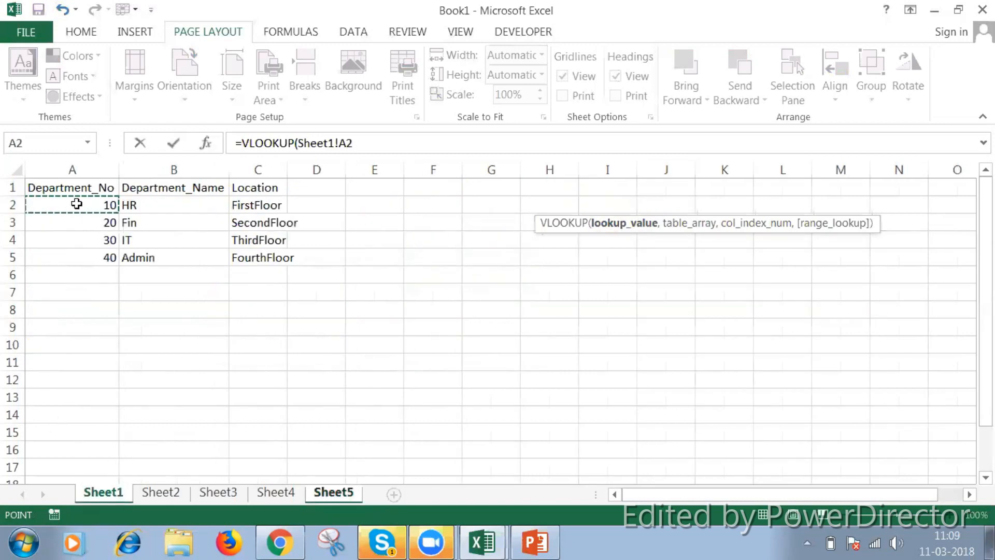
key("shift+Right")
key("shift+Right")
key("shift+Down")
key("shift+Down")
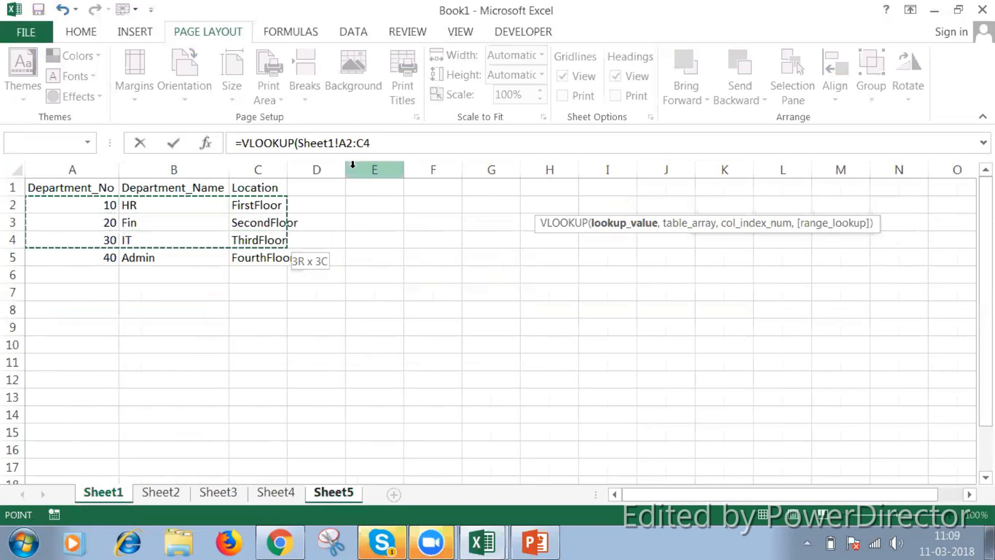
key("Return")
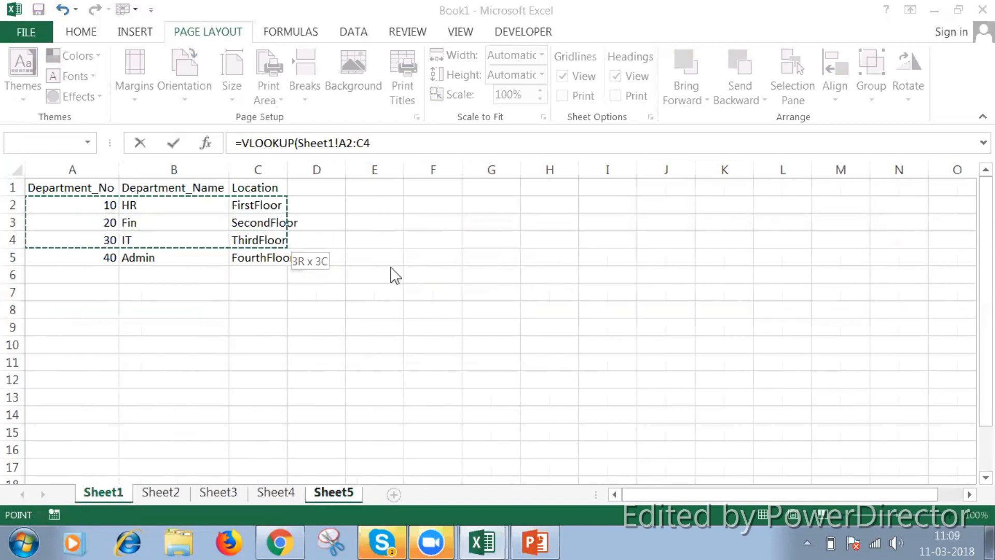
left_click_drag(106, 197, 279, 259)
left_click(103, 204)
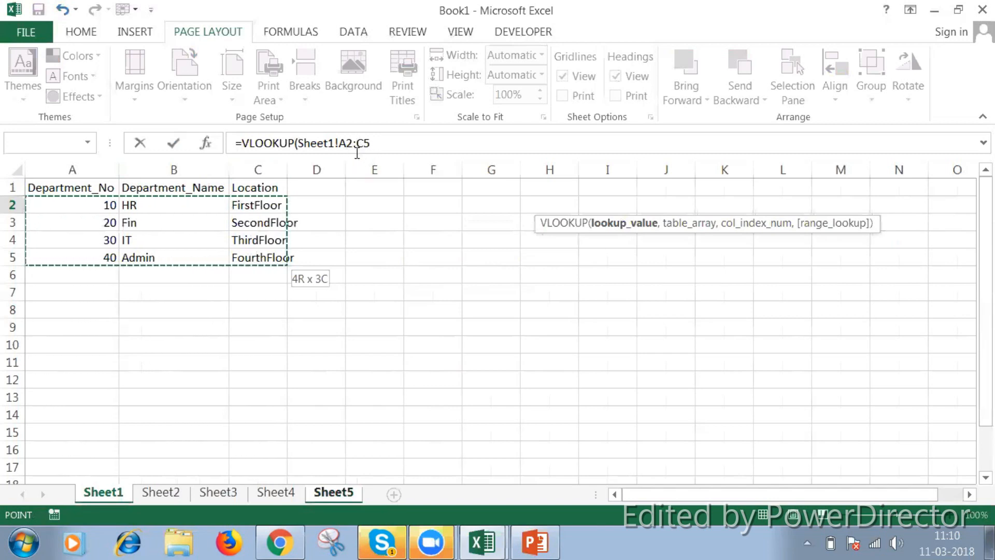
key("F4")
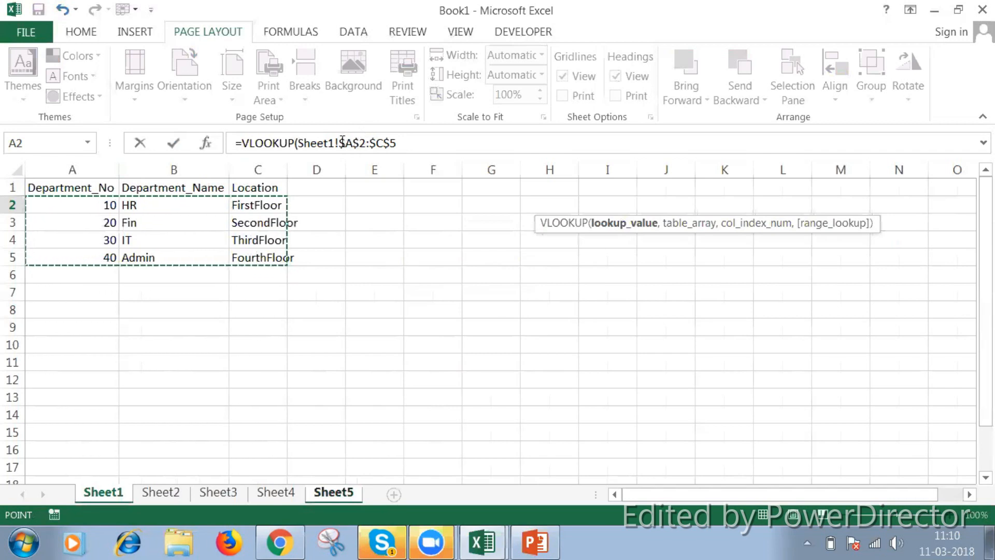
left_click(400, 143)
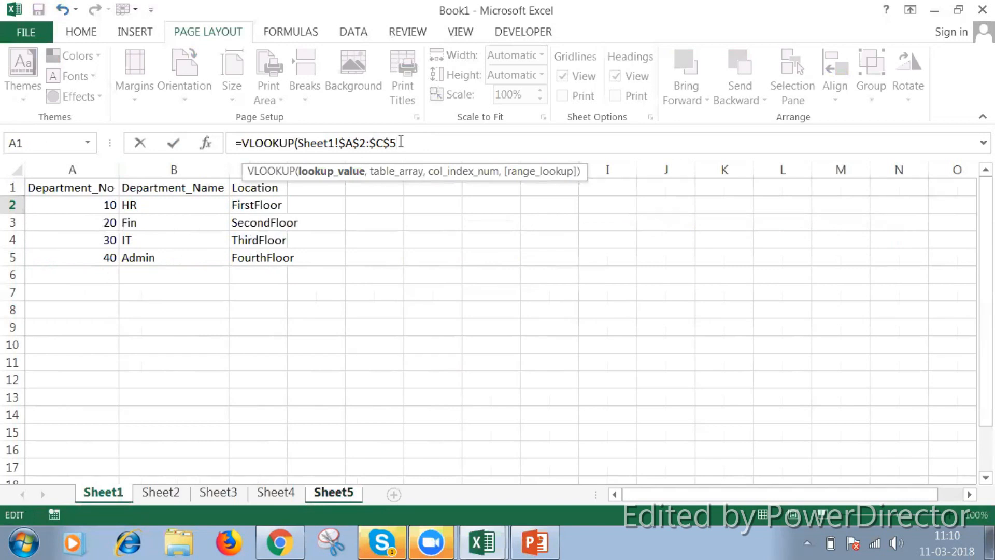
type(",2")
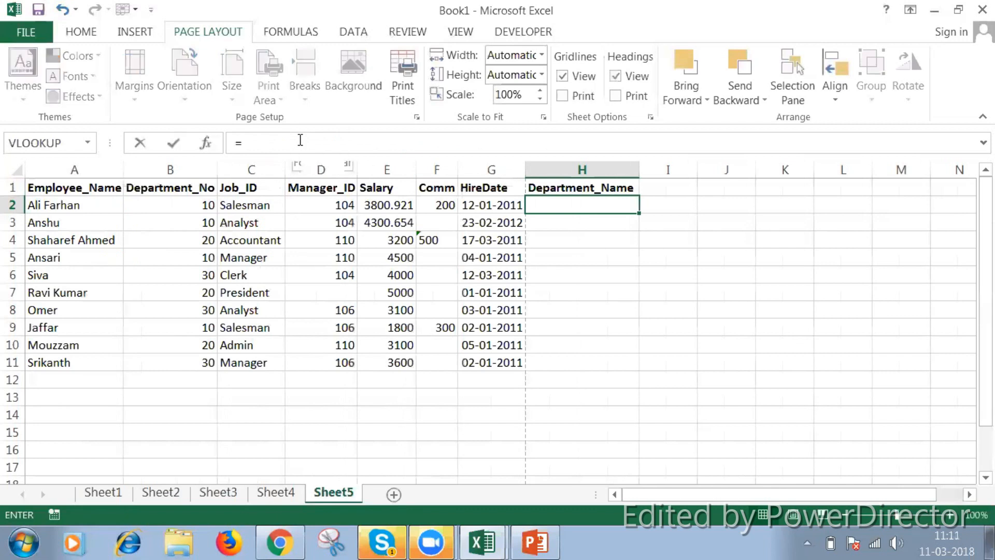
Enter a VLOOKUP formula in H2 of Sheet5 that looks up B2 in Sheet1!$A$2:$C$5 and returns column 2
type("vl")
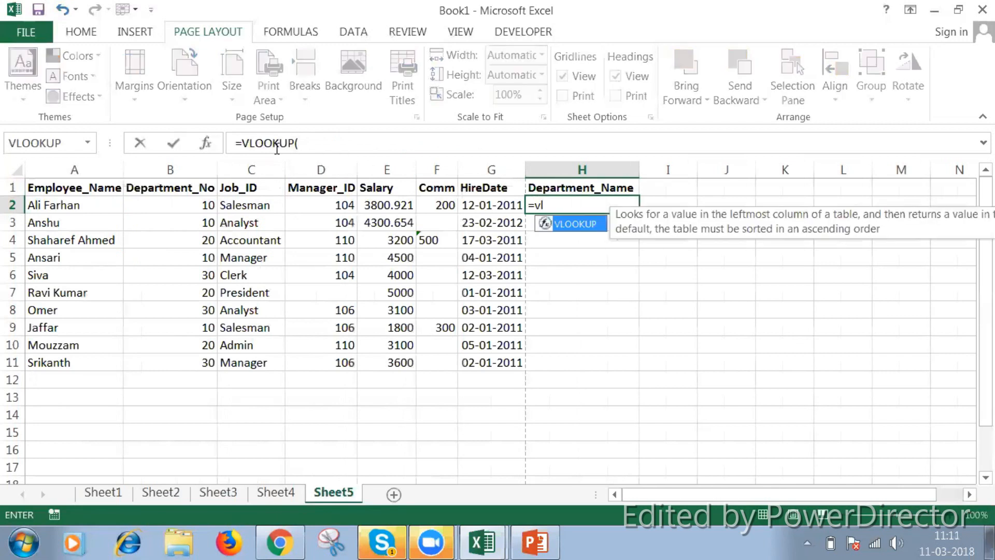
left_click(179, 199)
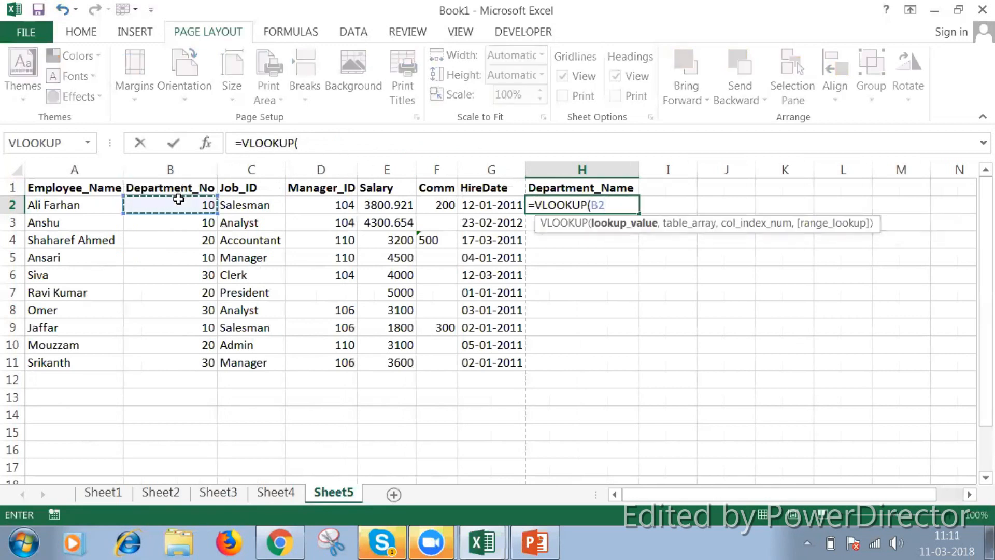
type(",")
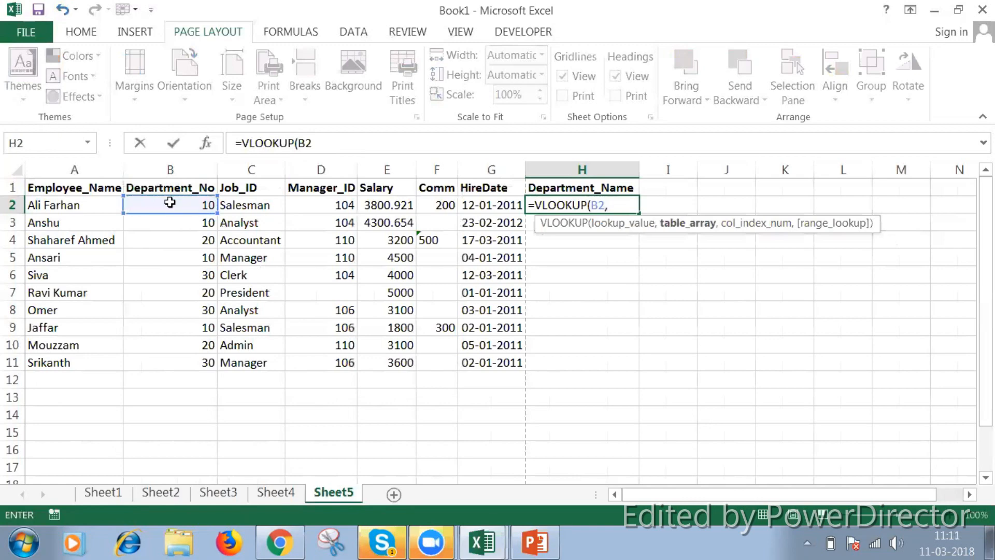
left_click(98, 491)
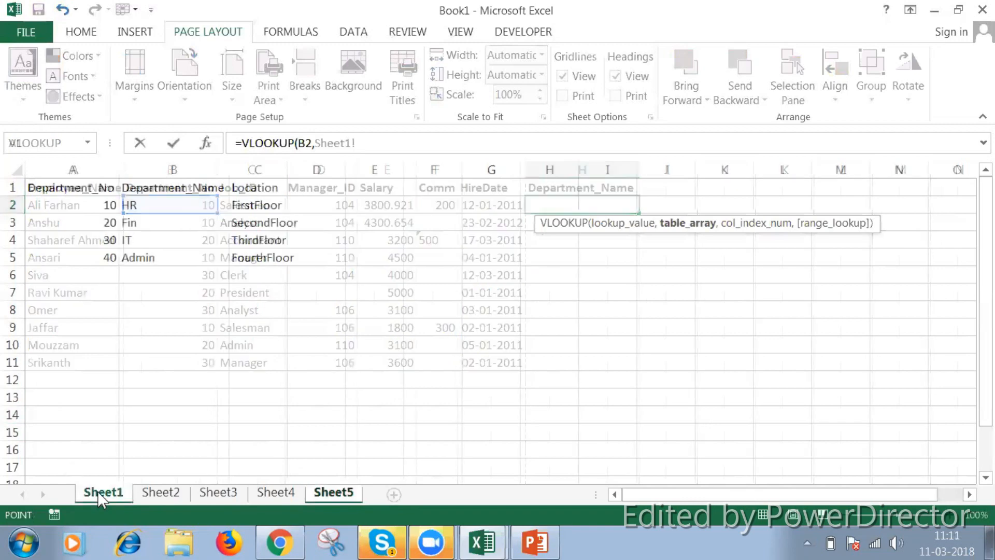
mouse_move(72, 200)
left_mouse_down()
mouse_move(270, 220)
mouse_move(280, 257)
left_mouse_up()
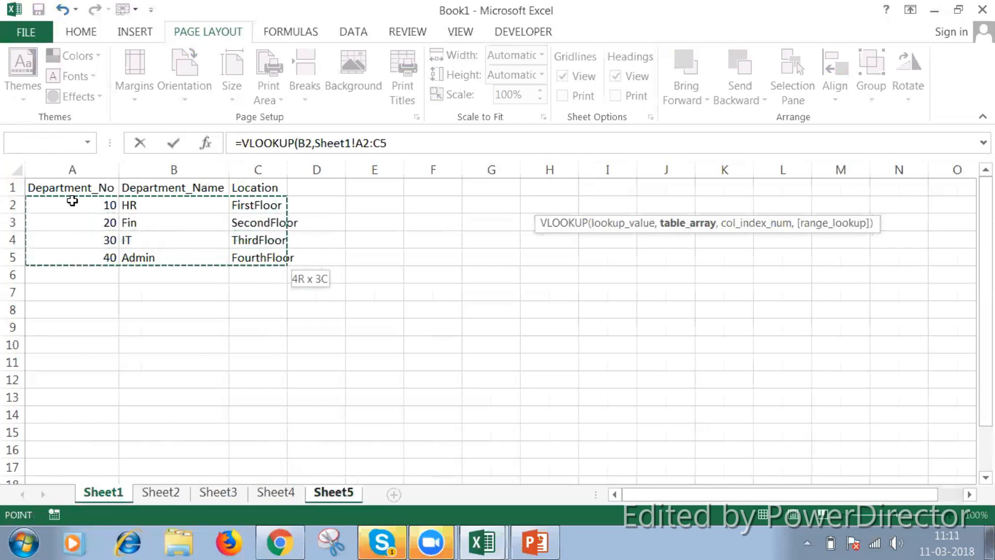
key("F4")
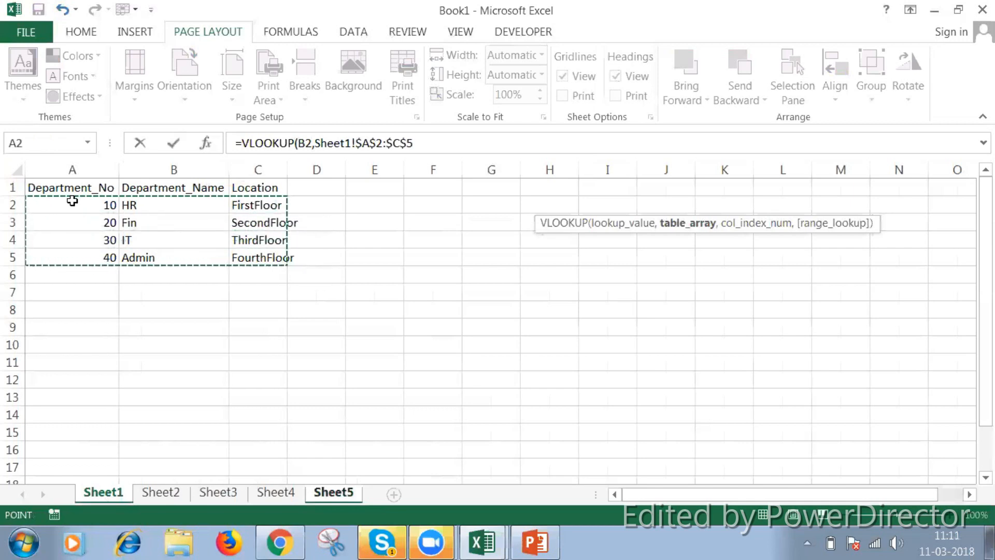
type(",")
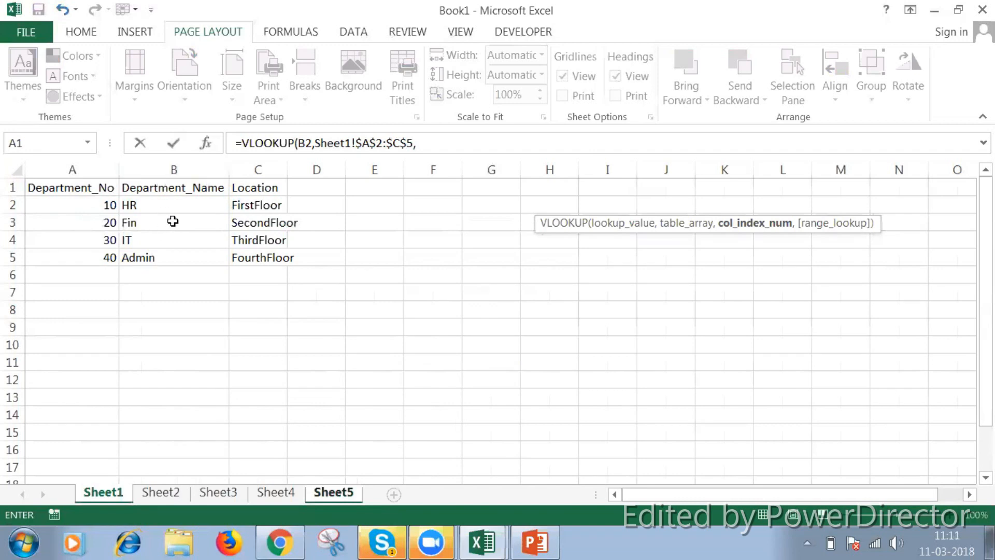
type("2")
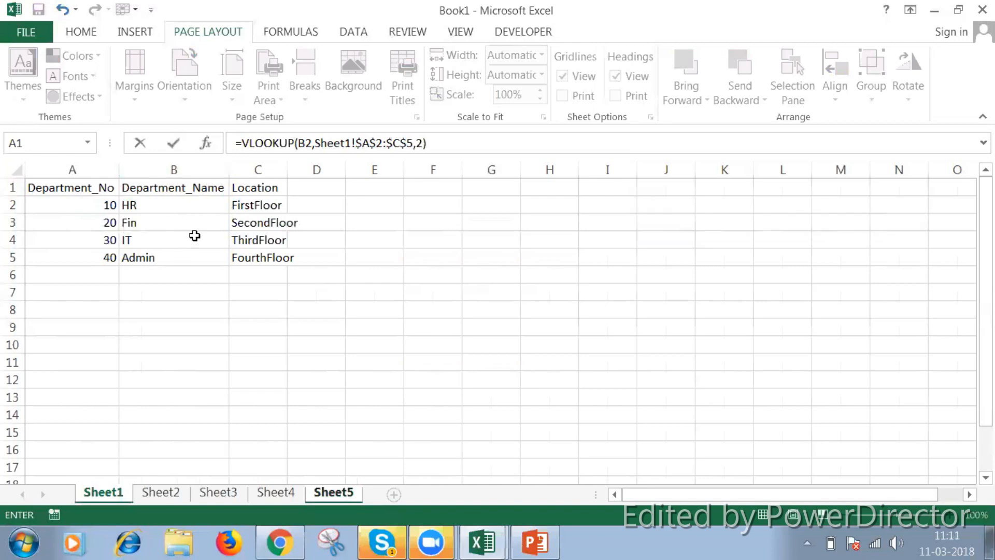
key("Return")
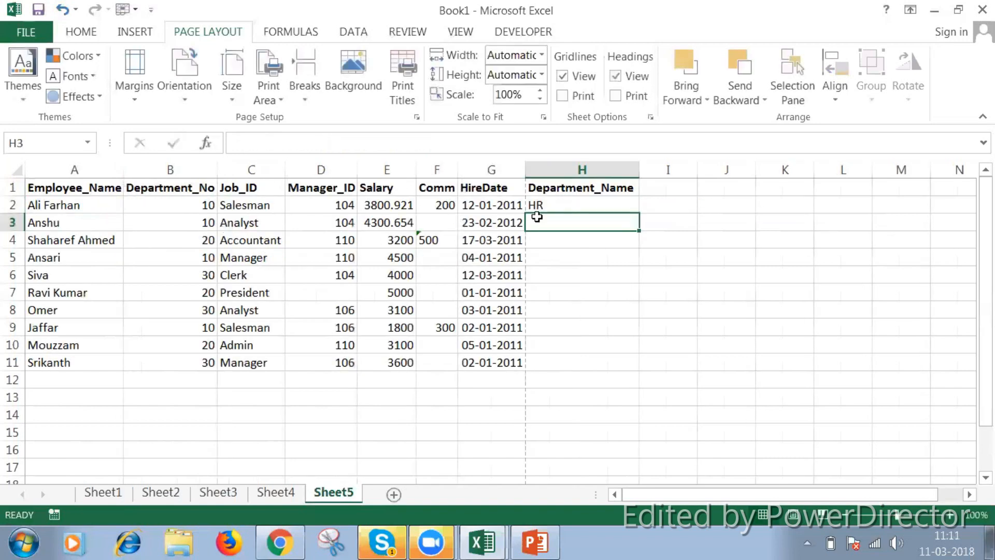
Check H2 against the department number in B2 and fill its VLOOKUP formula down through H11
left_click(190, 206)
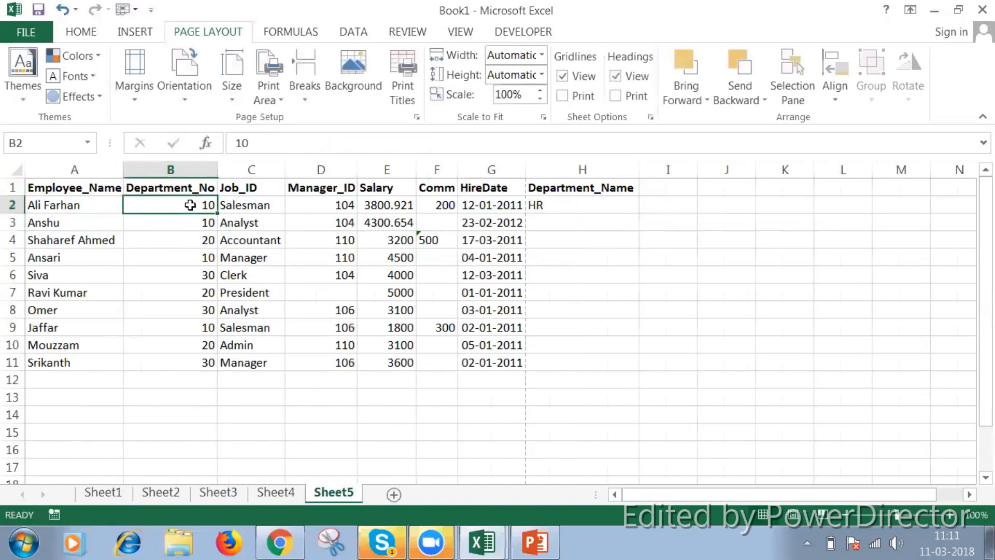
left_click(558, 209)
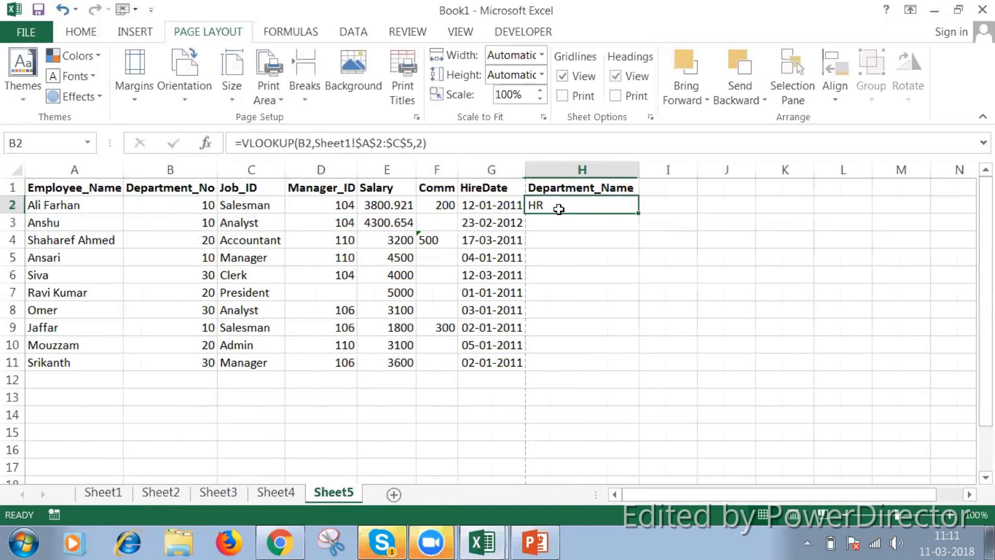
left_click(203, 206)
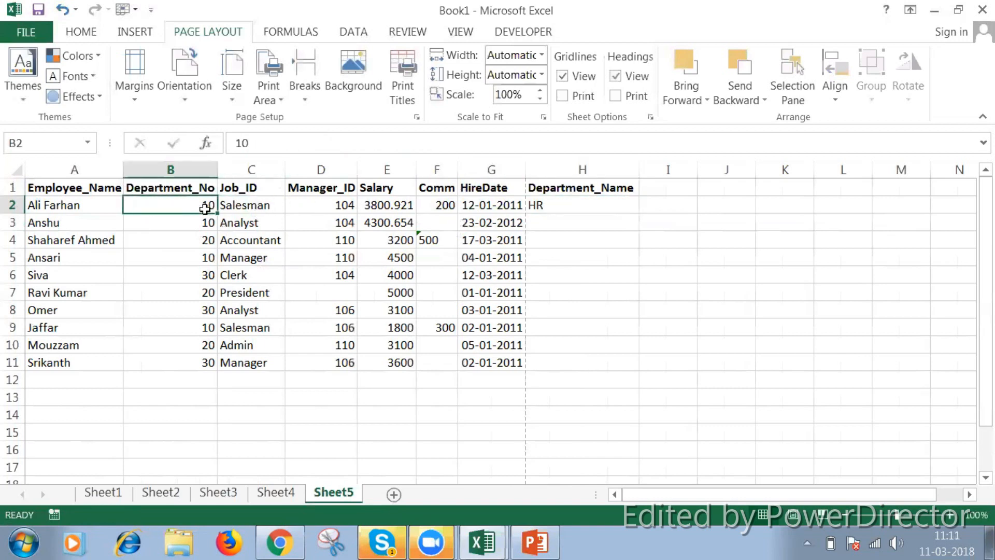
left_click(562, 208)
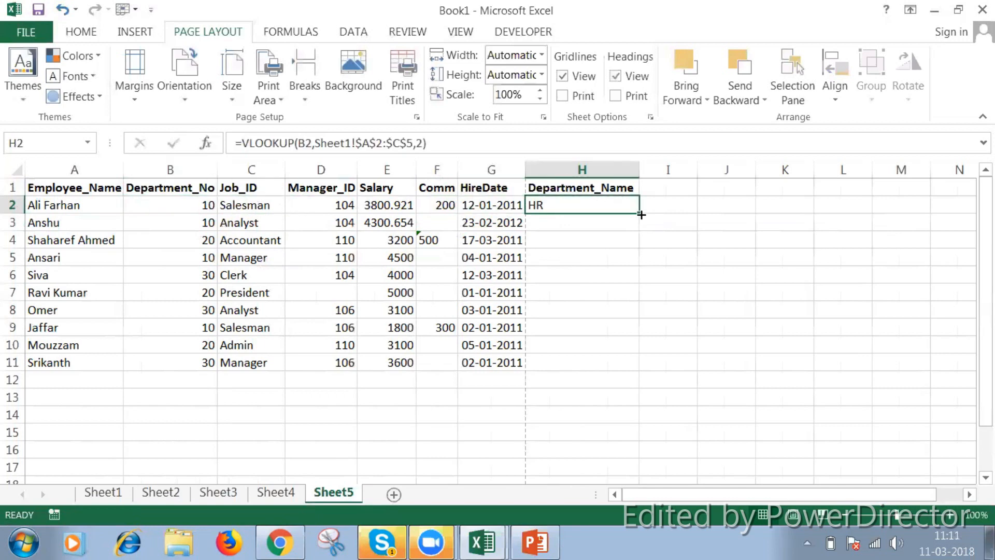
left_click_drag(640, 214, 622, 361)
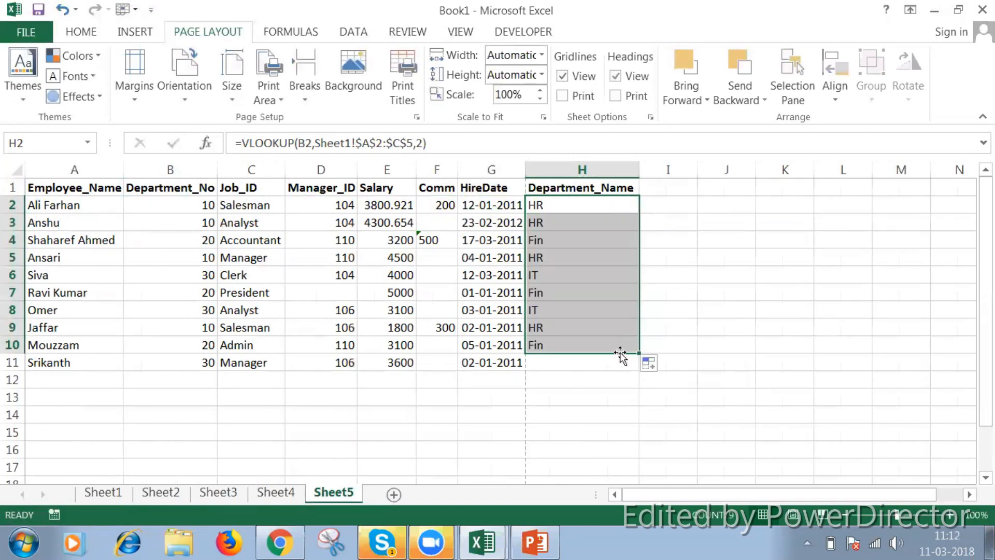
left_click(629, 344)
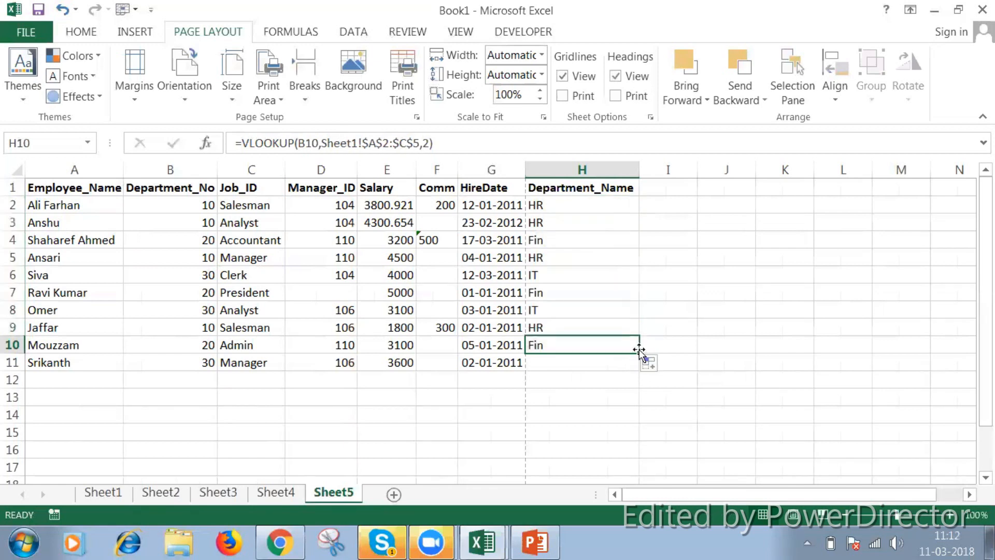
left_click_drag(638, 356, 640, 368)
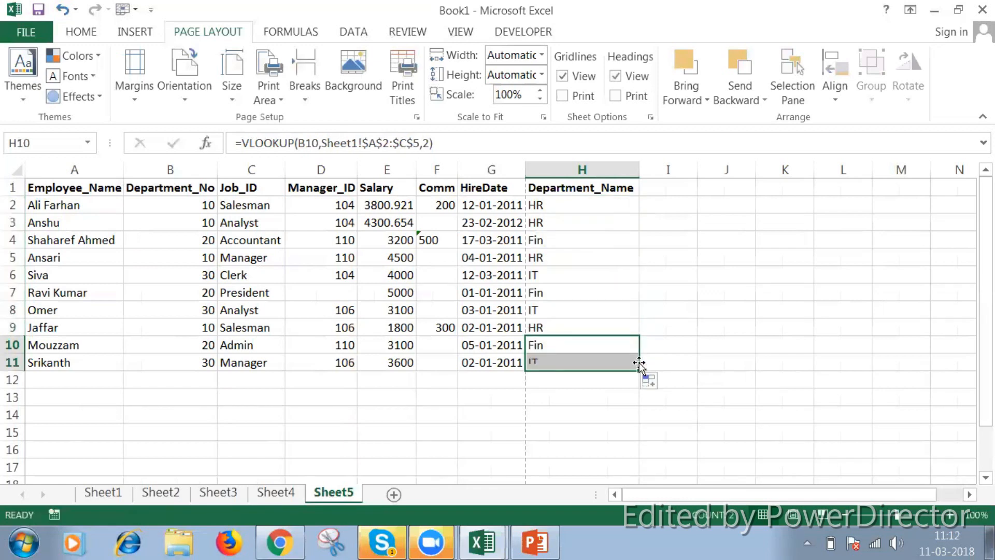
Examine the copied VLOOKUP formulas in H2, H3 and H4, comparing their lookup cells and the absolute table range
left_click(595, 202)
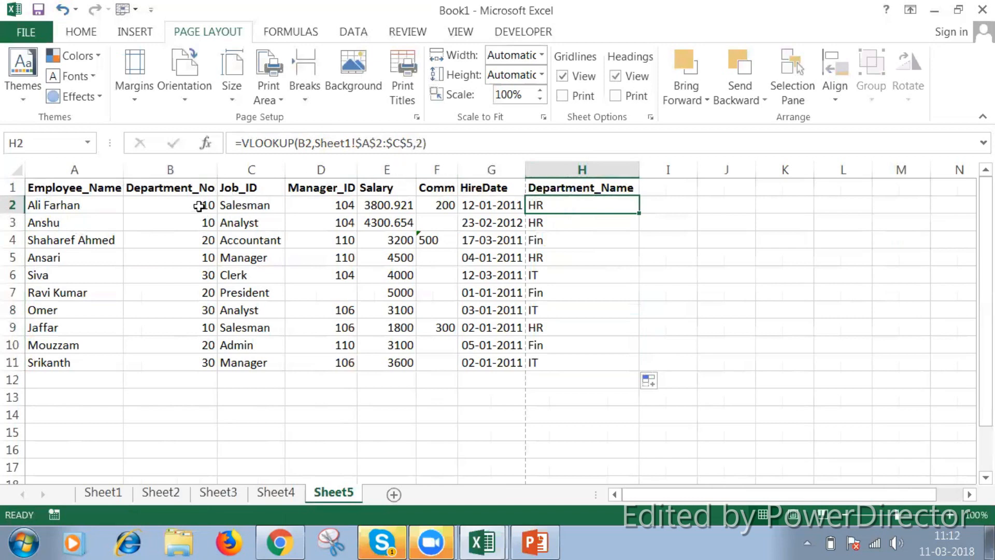
left_click(549, 227)
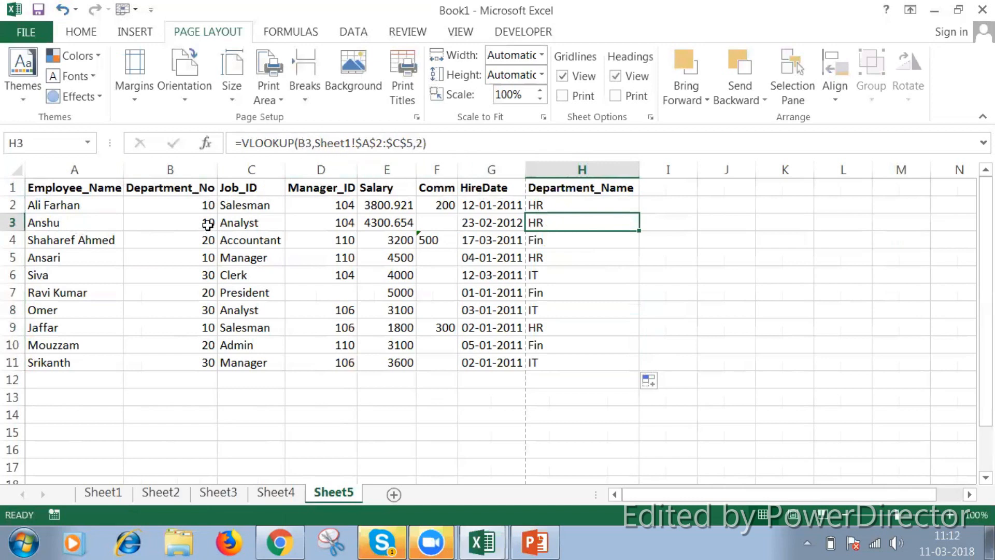
left_click(553, 243)
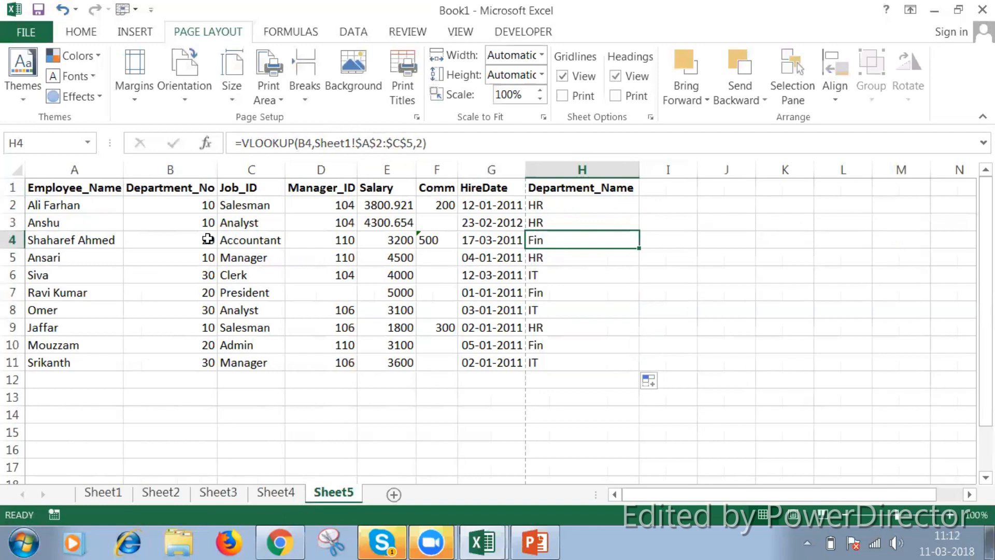
left_click(557, 203)
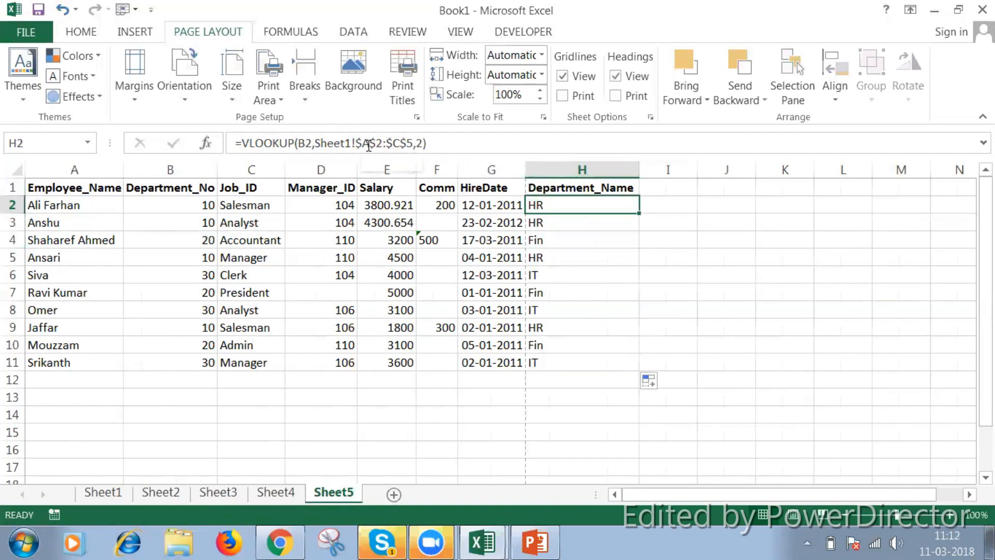
left_click(565, 224)
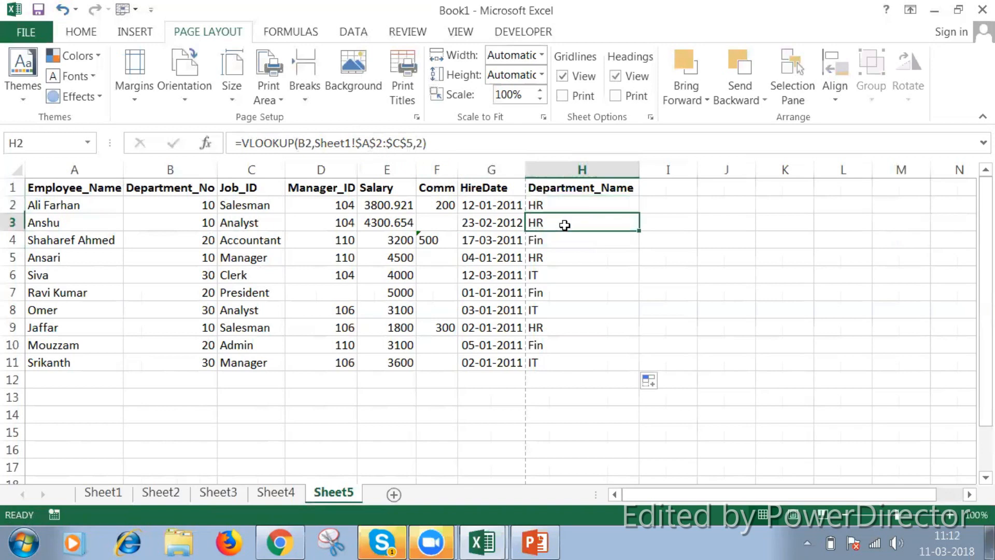
left_click(553, 240)
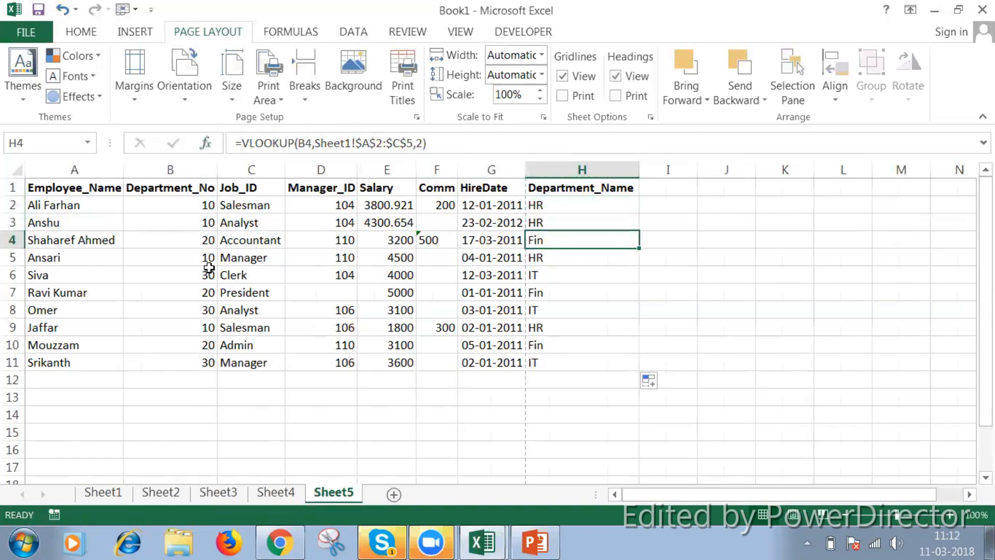
left_click(557, 208)
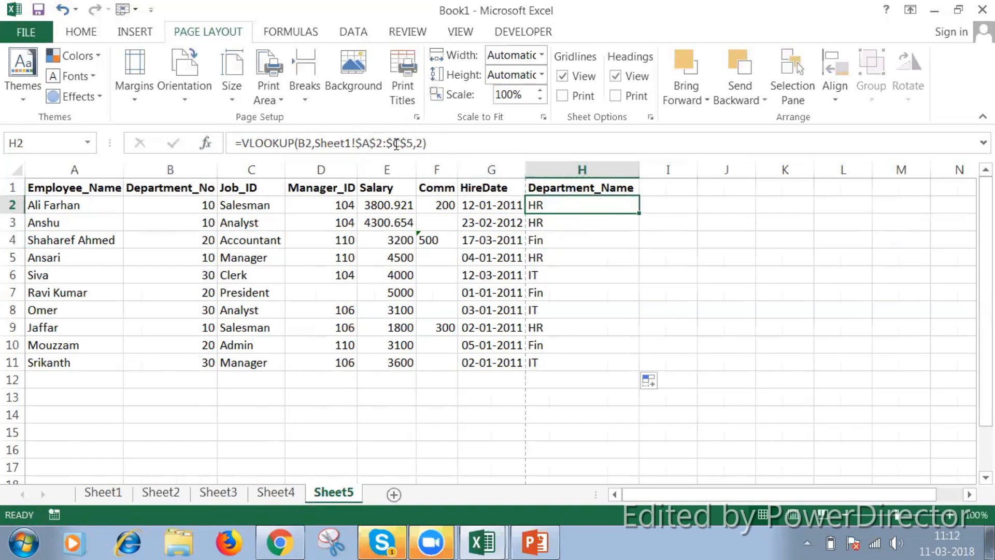
left_click(551, 218)
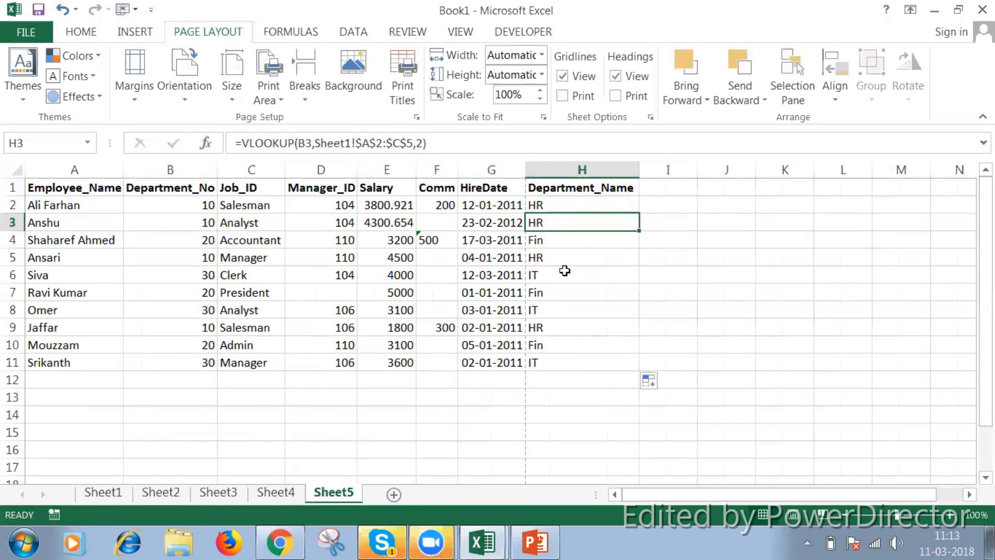
Clear the VLOOKUP formulas from H2:H11 under the Department_Name header
left_click(575, 205)
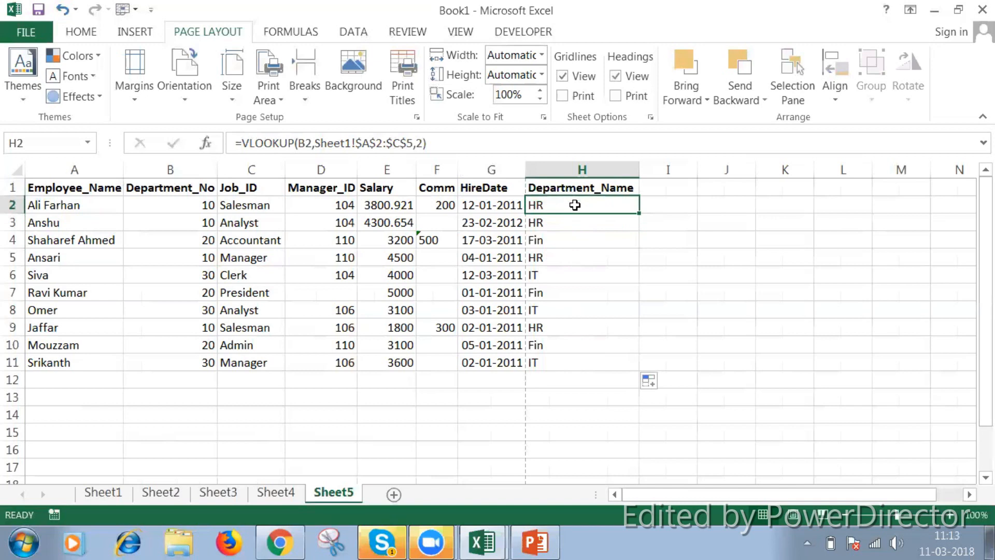
key("shift+Down")
key("shift+Down")
key("shift+Down")
key("shift+Down")
key("shift+Down")
key("shift+Down")
key("shift+Down")
key("shift+Down")
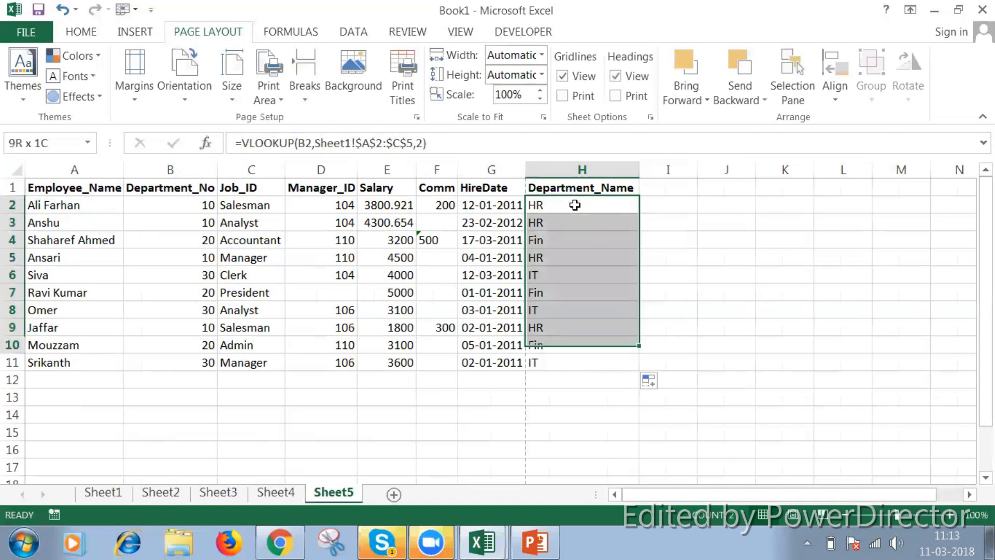
key("shift+Down")
key("Delete")
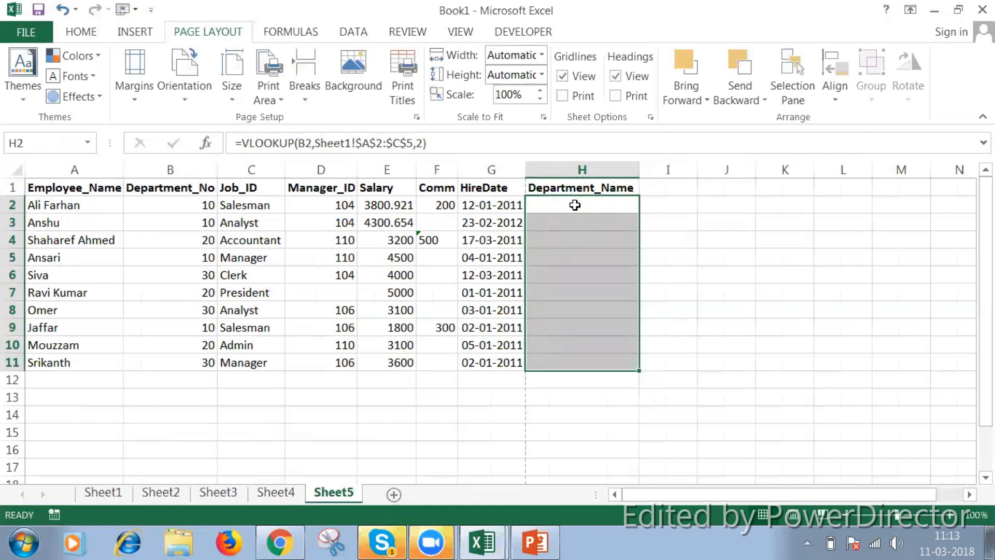
Start a VLOOKUP formula in H2 of Sheet5 with the department number in B2 as the lookup value
left_click(574, 205)
type("=")
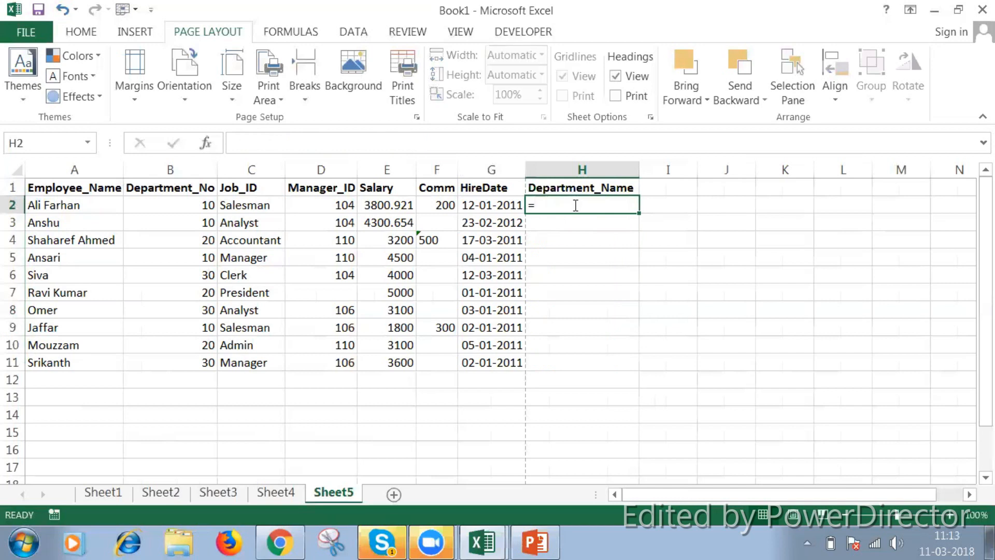
type("vl")
key("Tab")
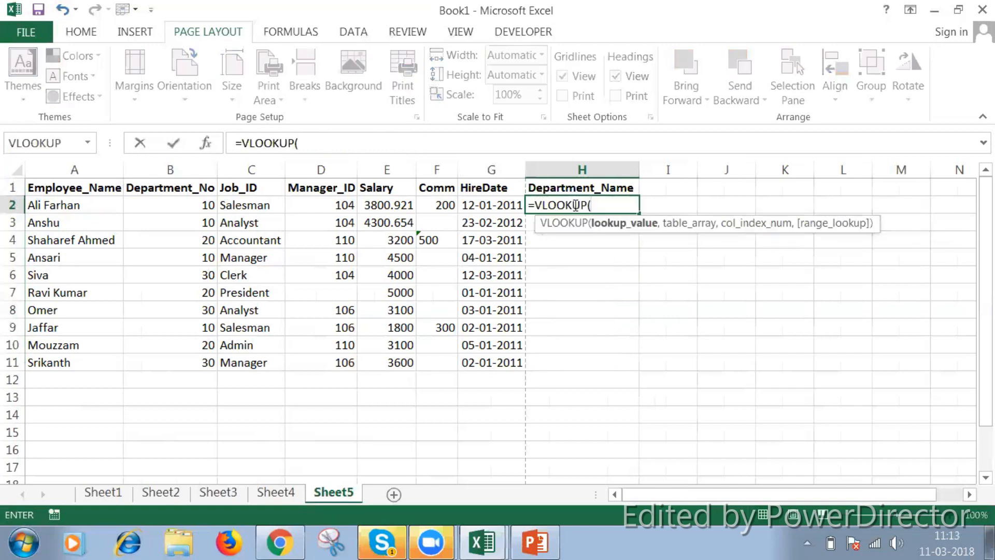
left_click(202, 207)
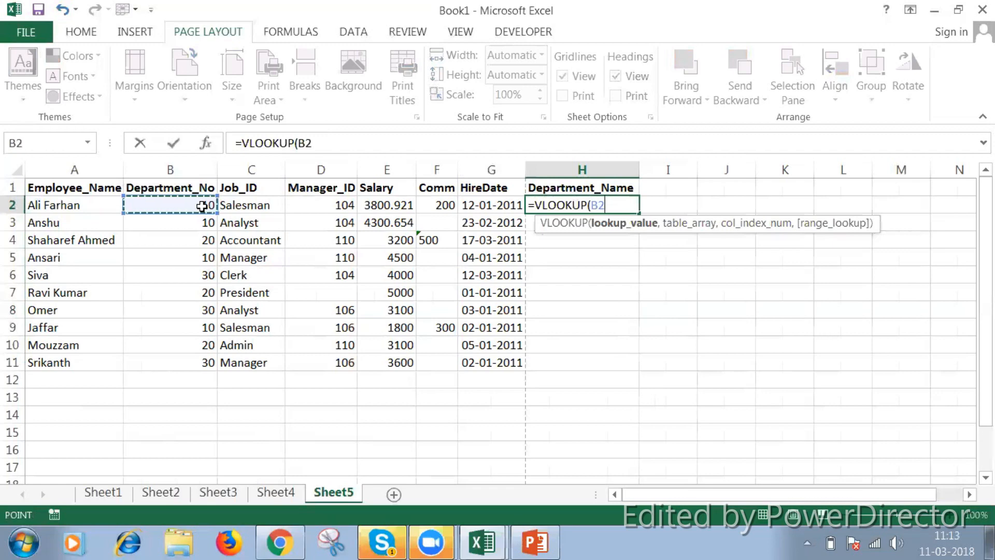
type(",")
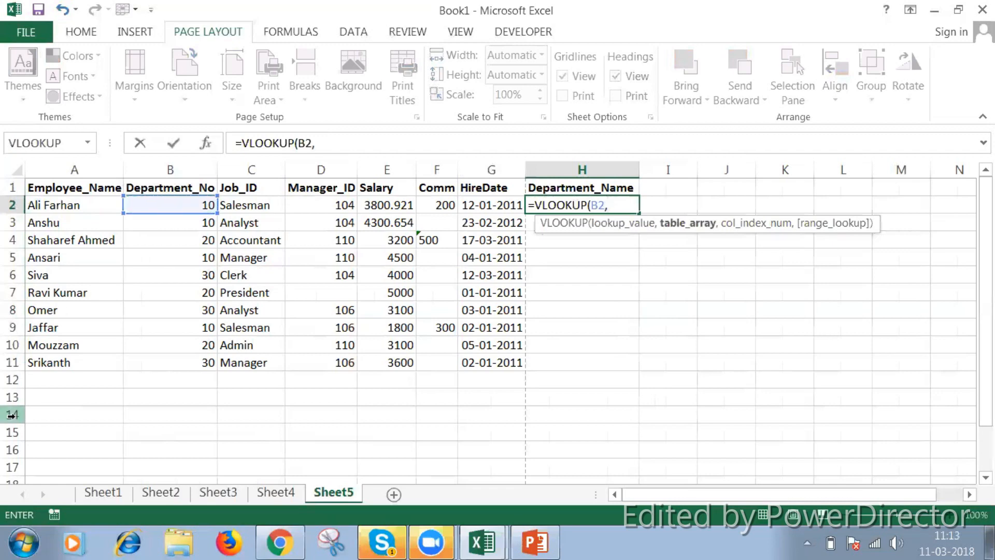
Complete the H2 formula with the relative table range Sheet1!A2:C5 and return column 3
left_click(86, 490)
left_click_drag(70, 205, 70, 205)
key("shift+Right")
key("shift+Down")
key("shift+Down")
key("shift+Down")
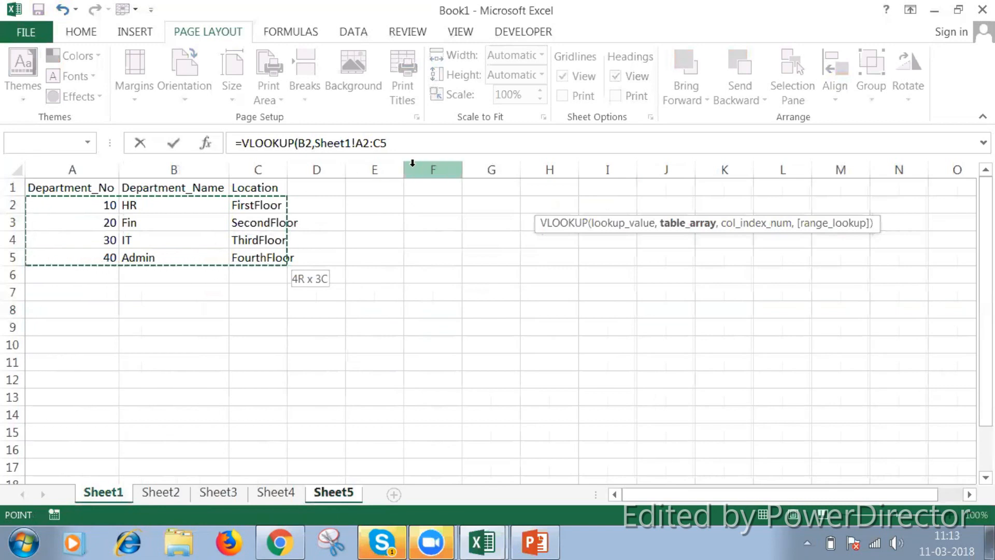
left_click(396, 143)
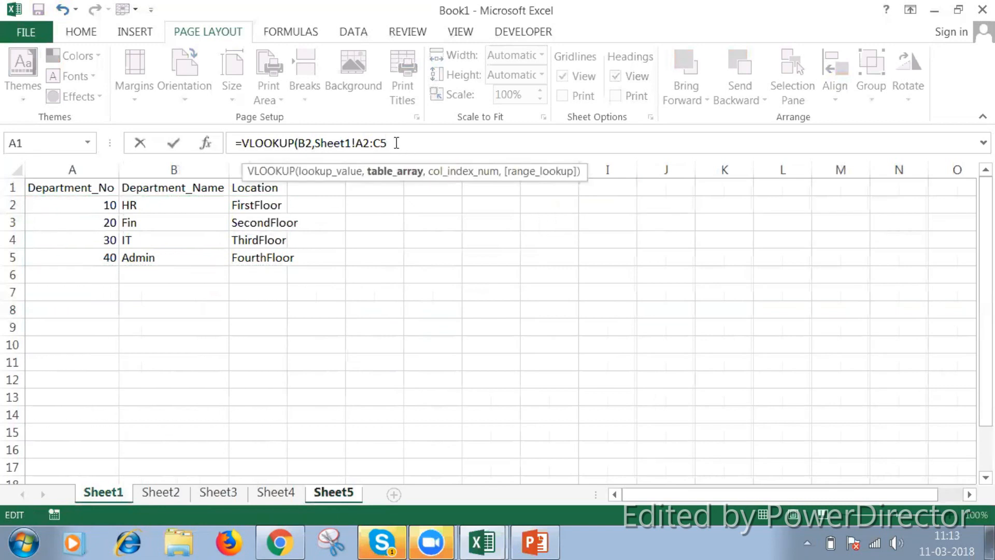
type(",3")
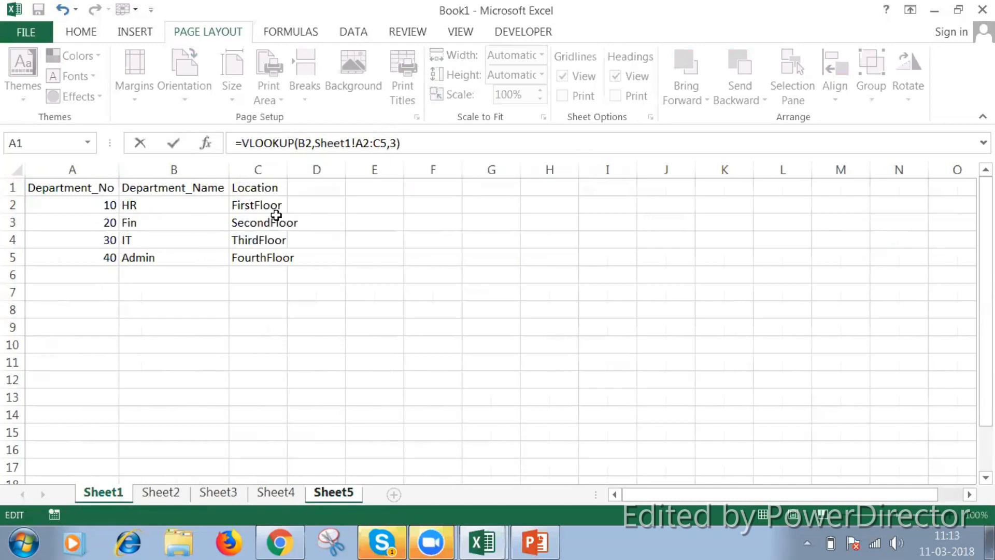
key("Return")
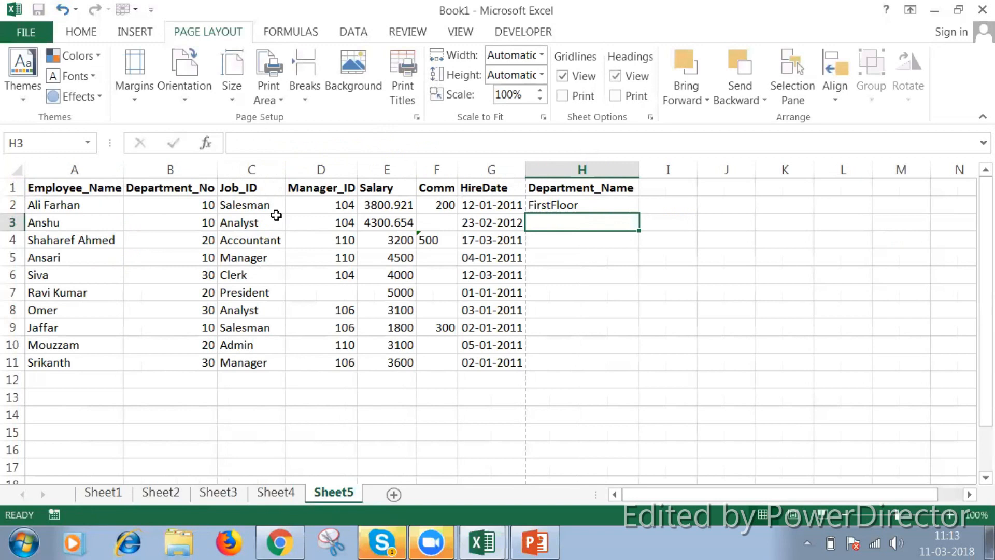
Check H2 against the department number in B2 and fill its relative-range VLOOKUP formula down through H10
left_click(208, 189)
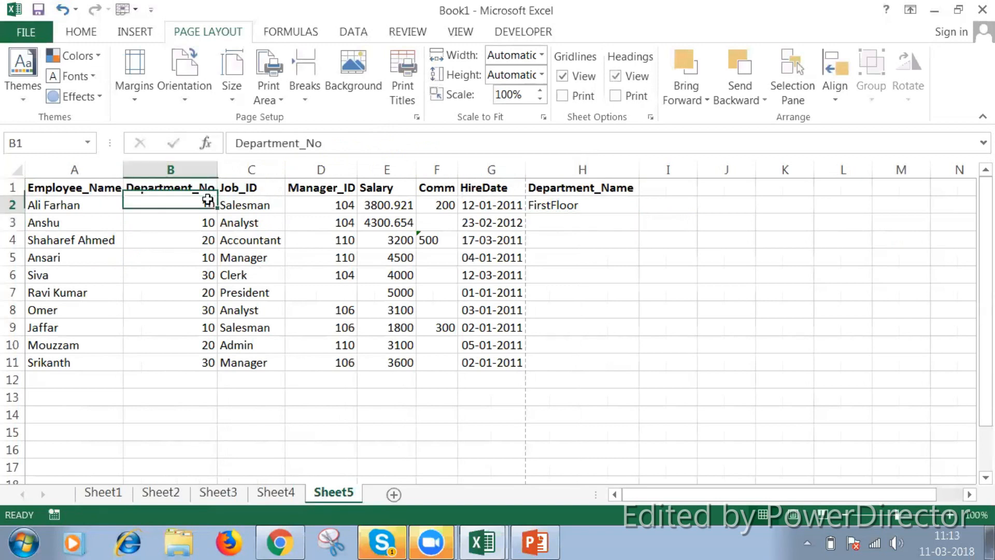
left_click(206, 203)
left_click(562, 206)
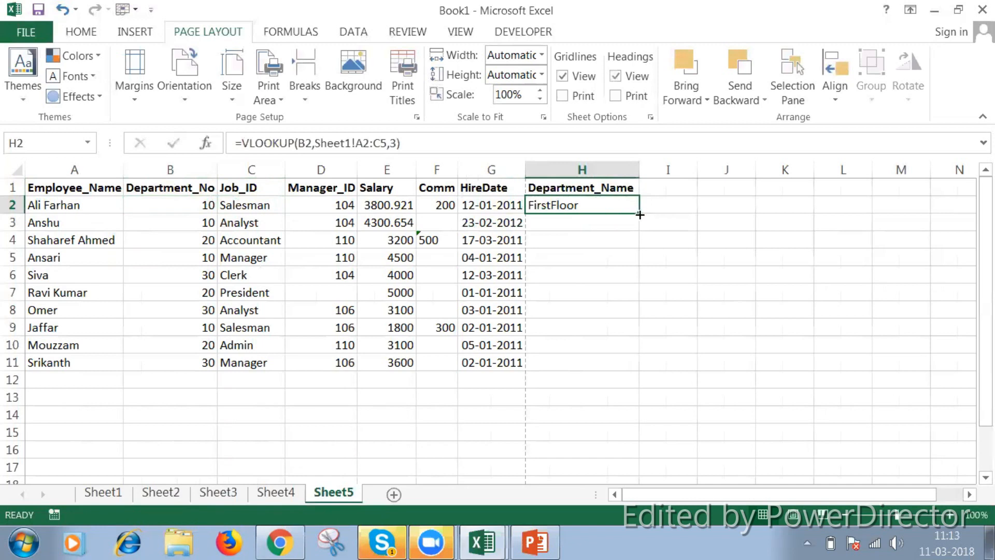
left_click_drag(640, 214, 631, 359)
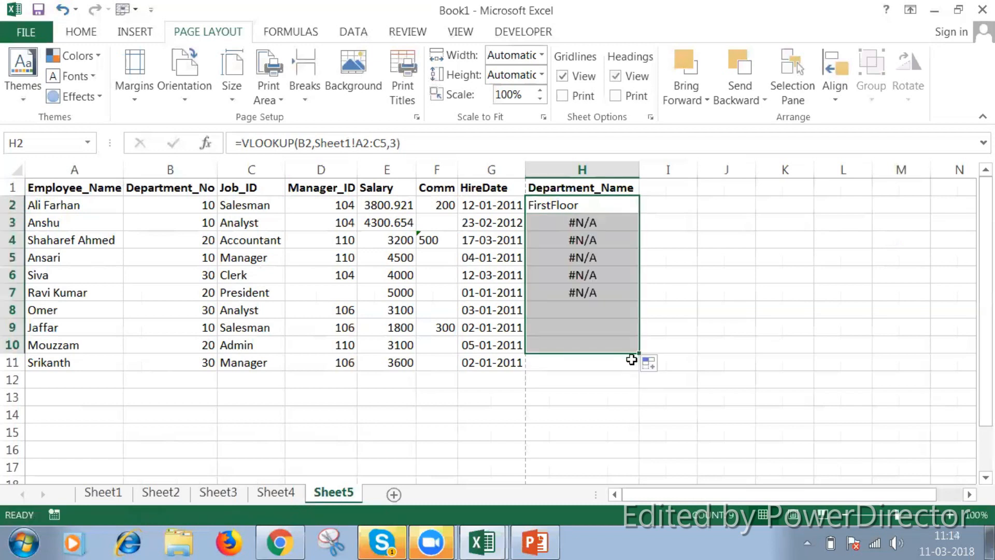
Examine the VLOOKUP formulas in H2 through H6, comparing how the relative table range shifts from row to row
left_click(596, 221)
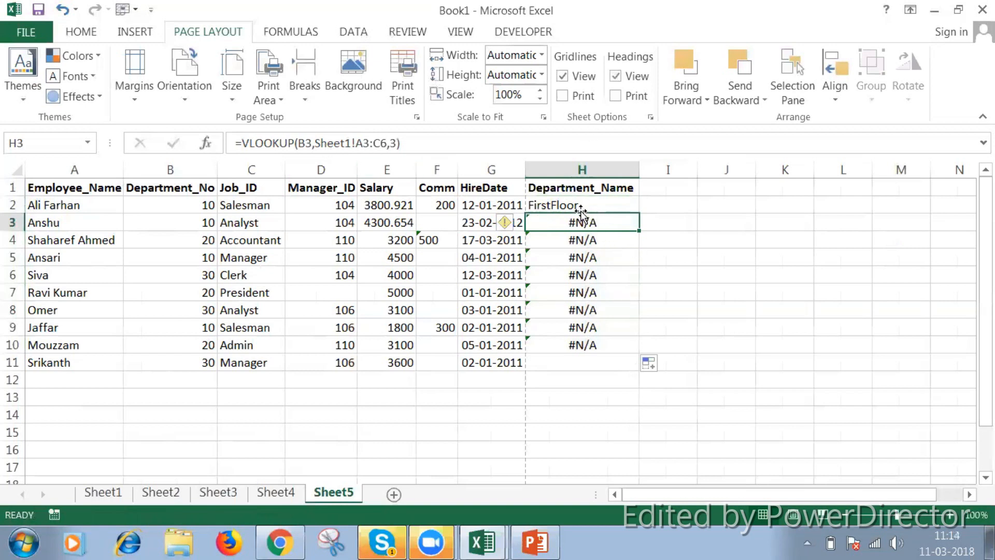
left_click(361, 144)
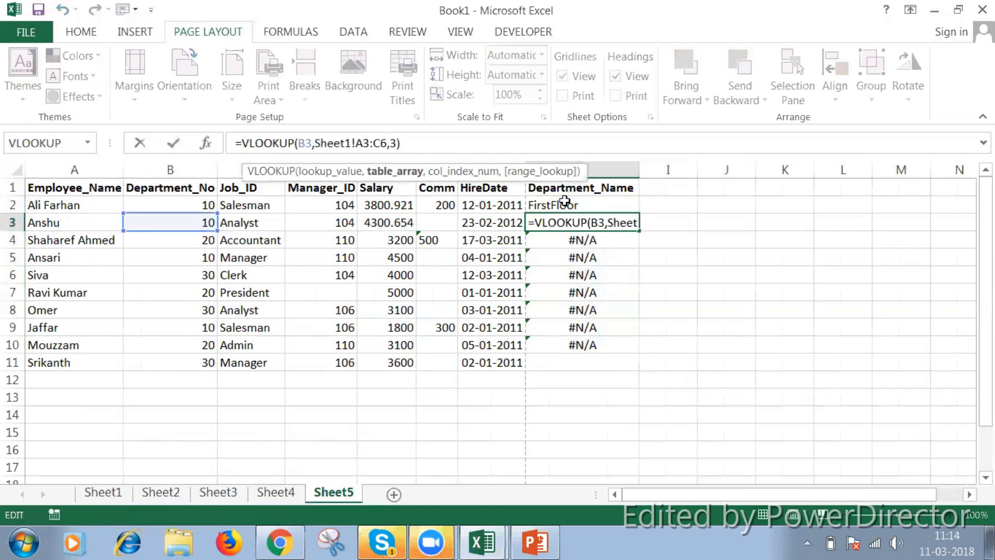
left_click(564, 201)
double_click(565, 203)
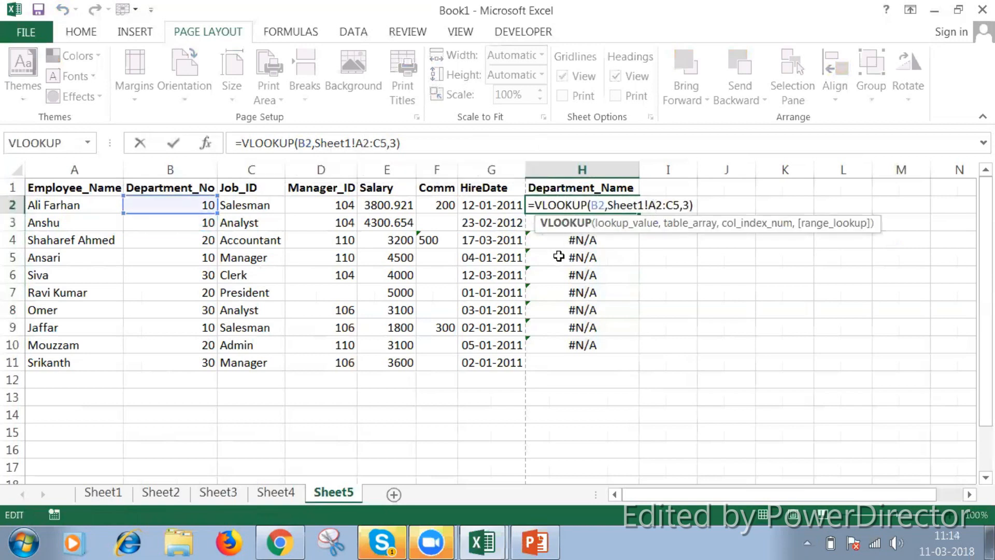
key("Return")
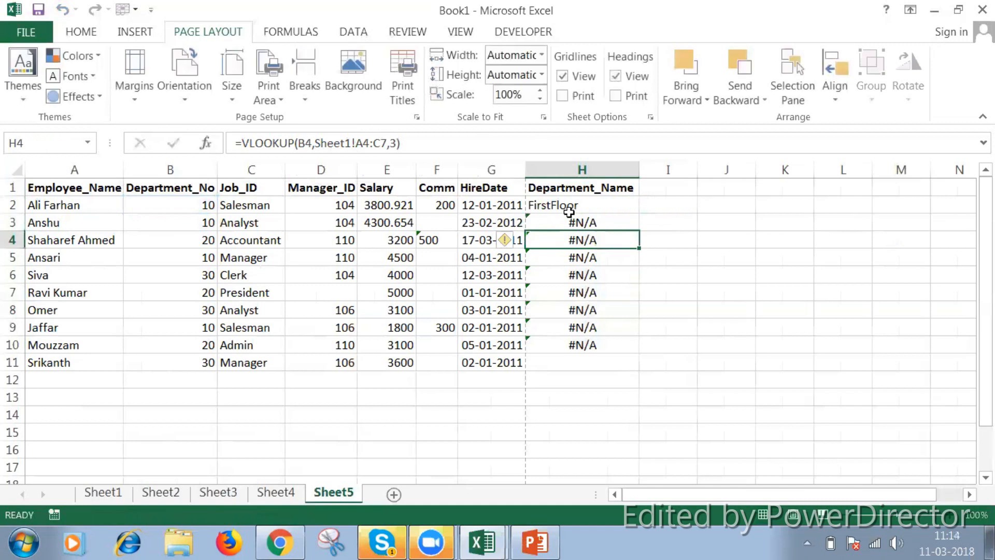
left_click(563, 238)
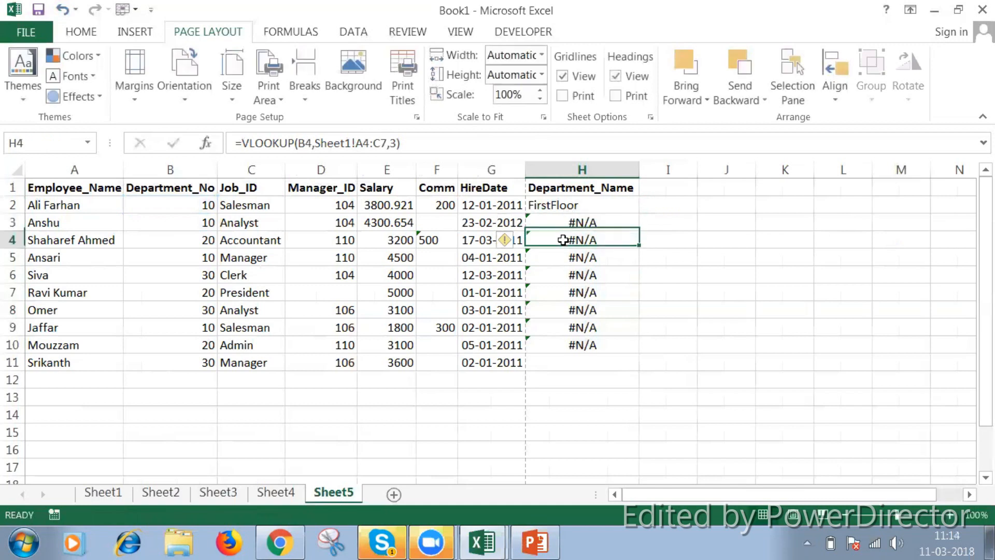
left_click(560, 260)
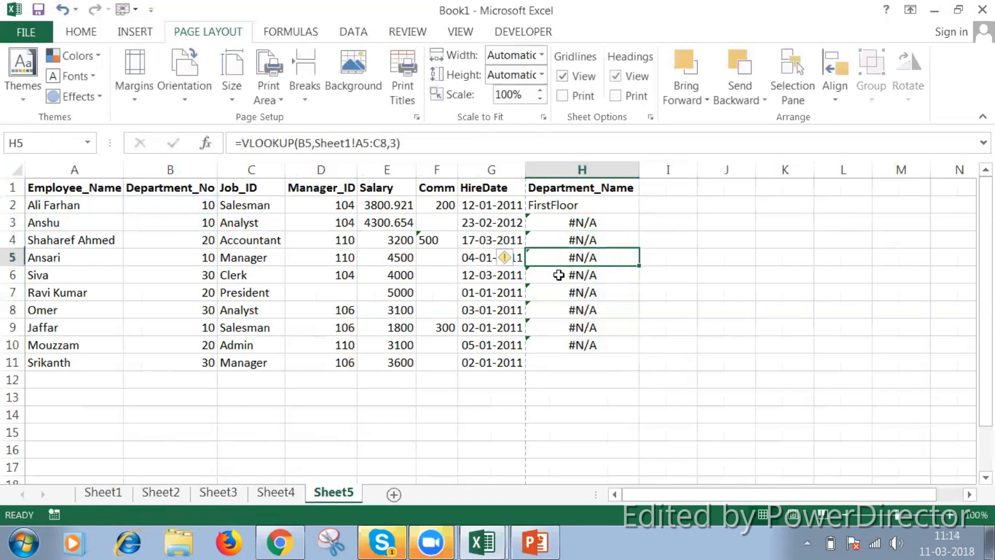
left_click(559, 274)
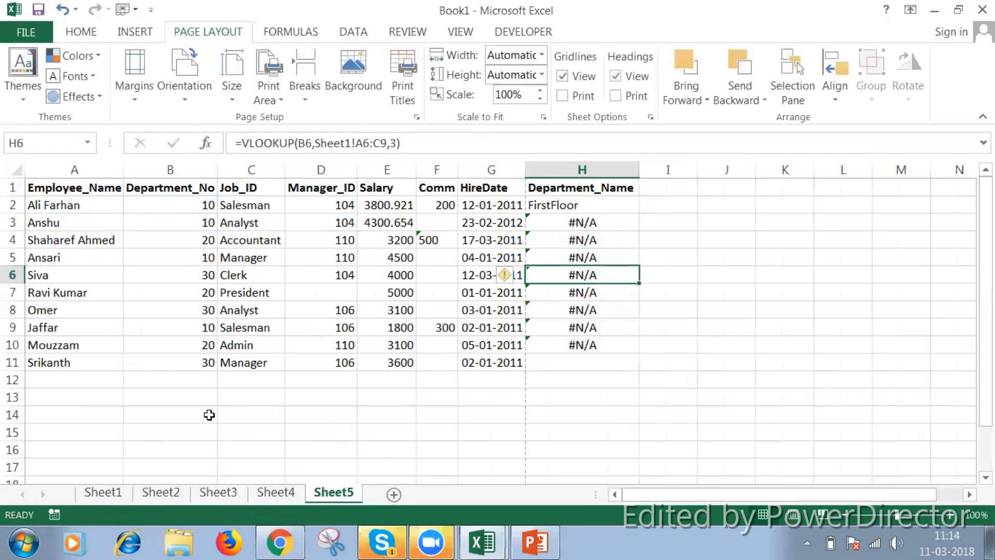
Highlight the shifted table ranges A3:C6 and A4:C7 on Sheet1 to compare them with the department table
left_click(124, 493)
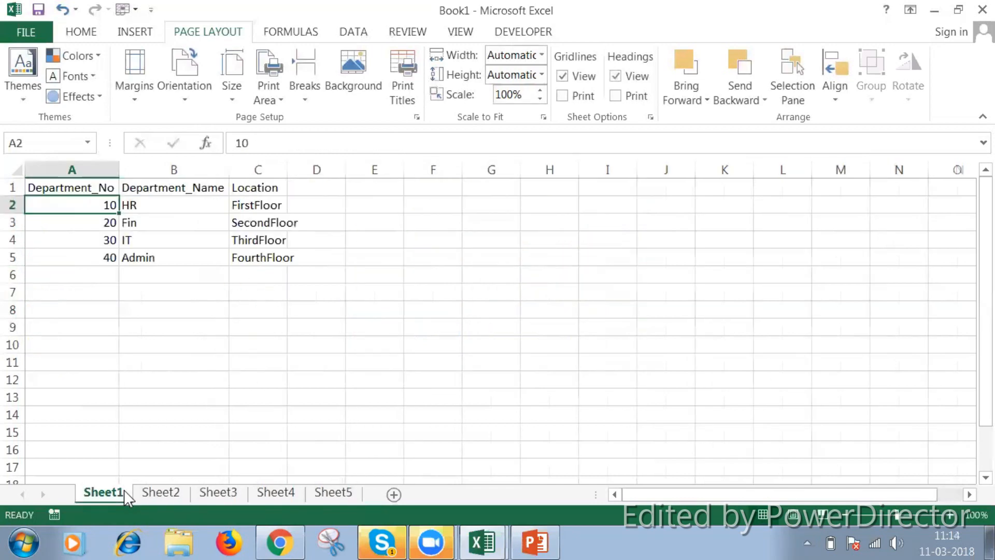
left_click(88, 224)
key("shift+Right")
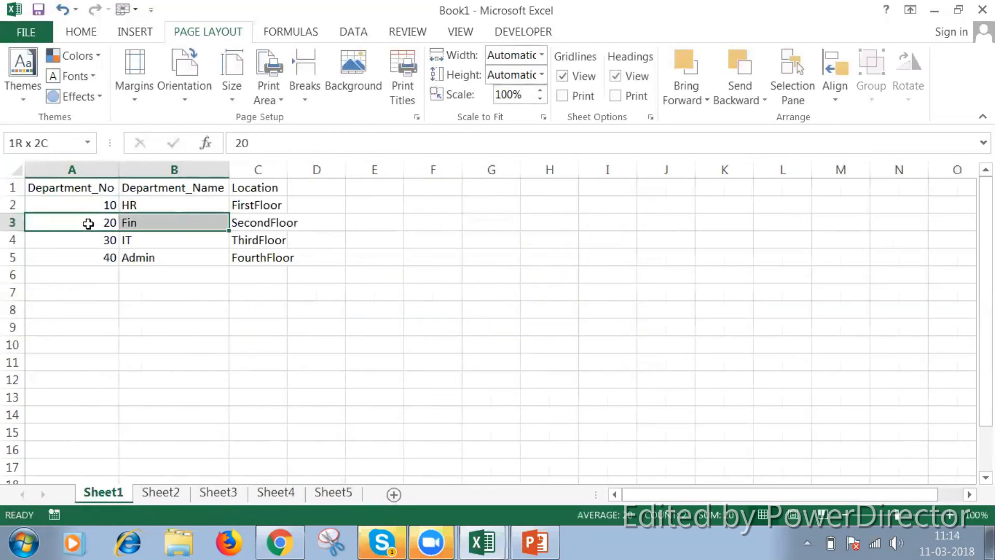
key("shift+Down")
key("shift+Down")
key("shift+Right")
key("shift+Down")
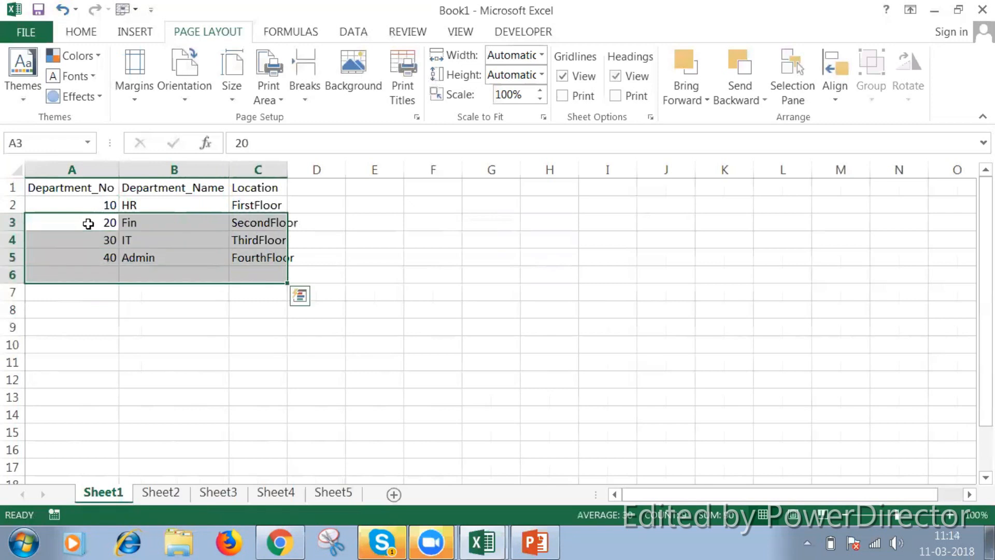
key("Down")
key("shift+Right")
key("shift+Down")
key("shift+Down")
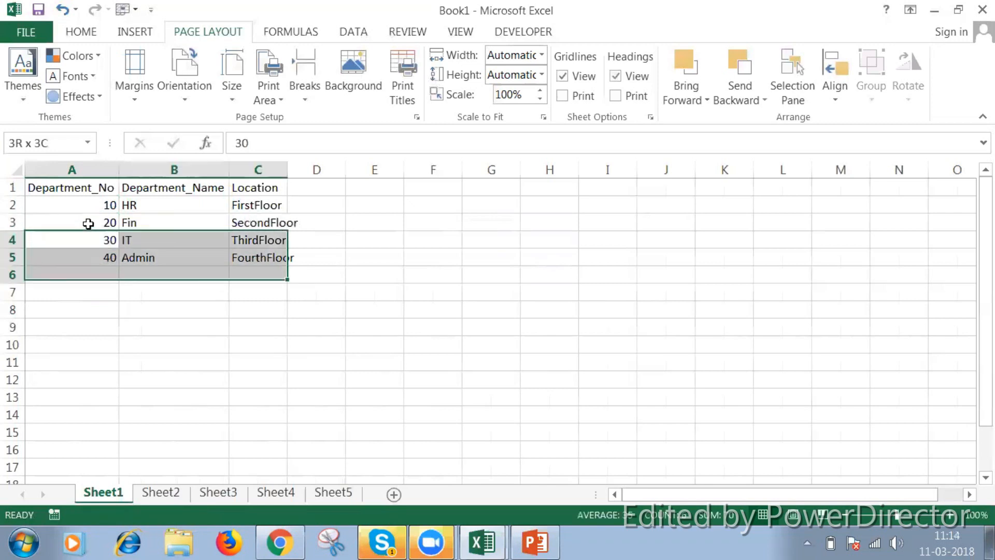
key("shift+Down")
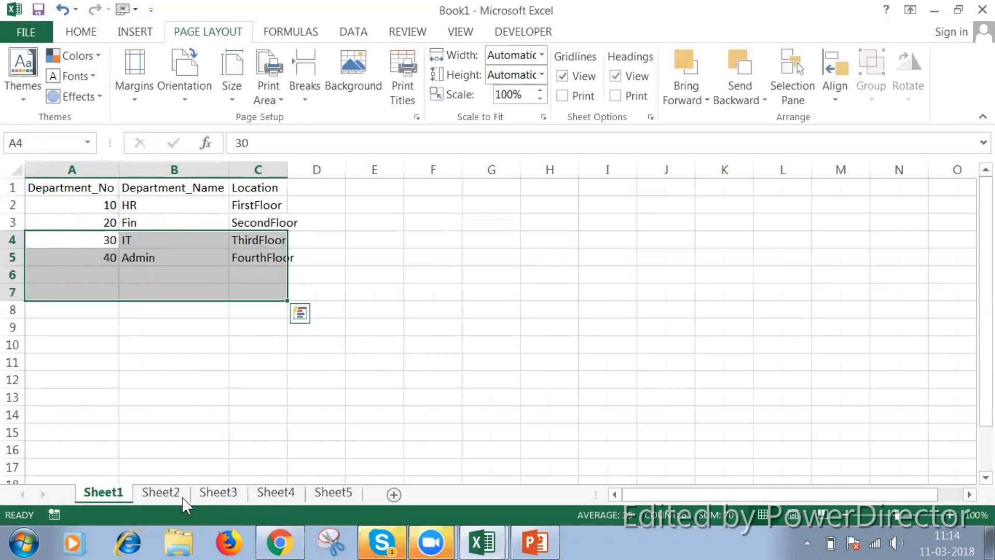
Make the table range in the H2 formula of Sheet5 absolute as Sheet1!$A$2:$C$5
left_click(333, 493)
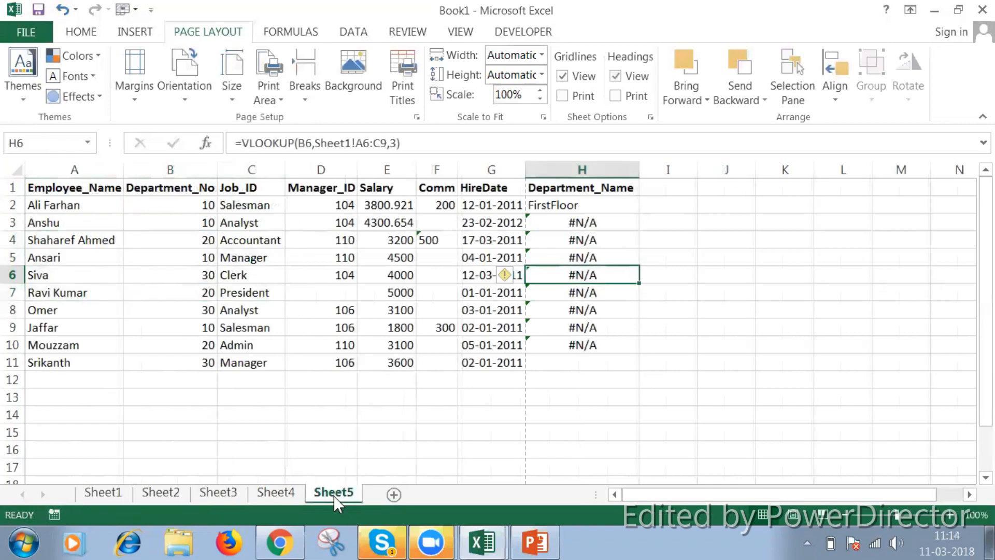
left_click(597, 206)
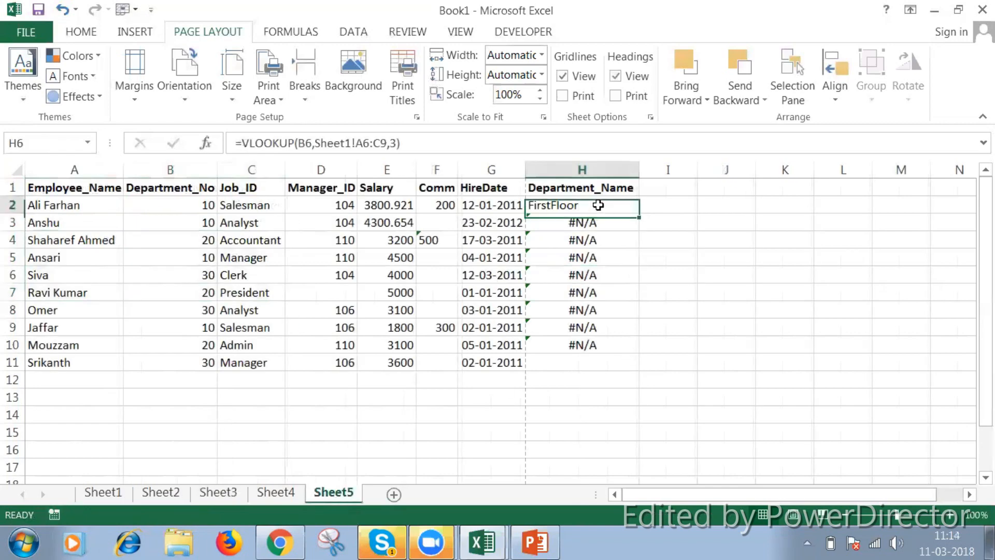
left_click(362, 141)
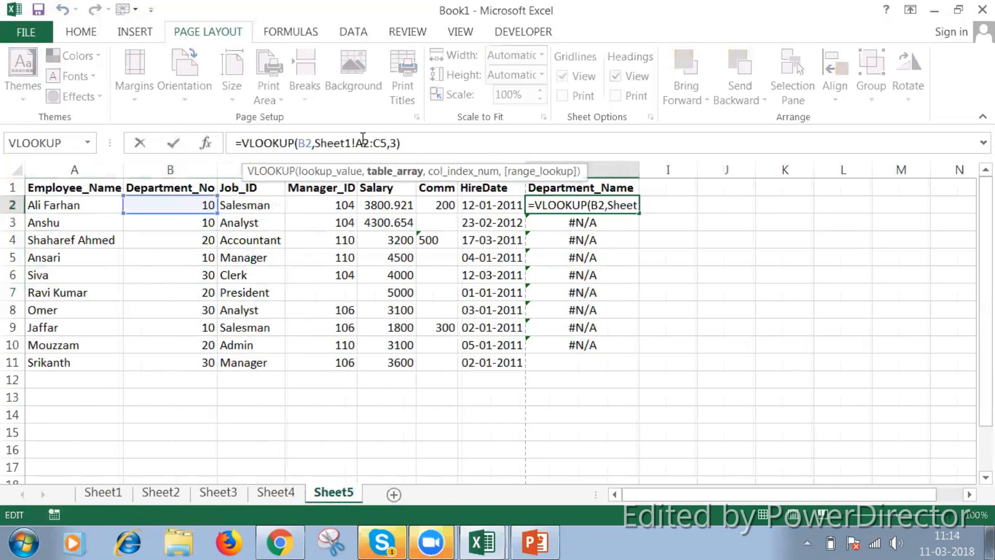
key("F4")
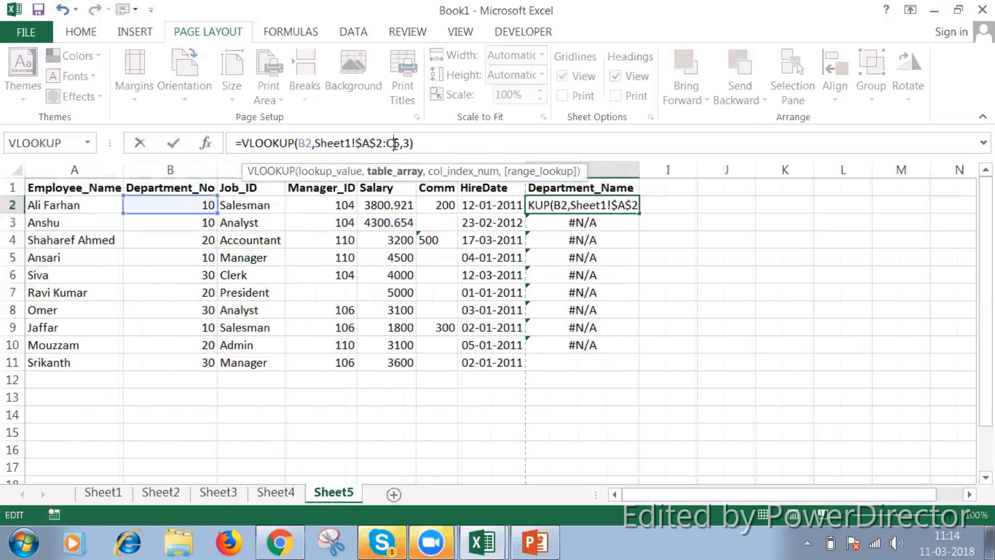
double_click(395, 144)
key("F4")
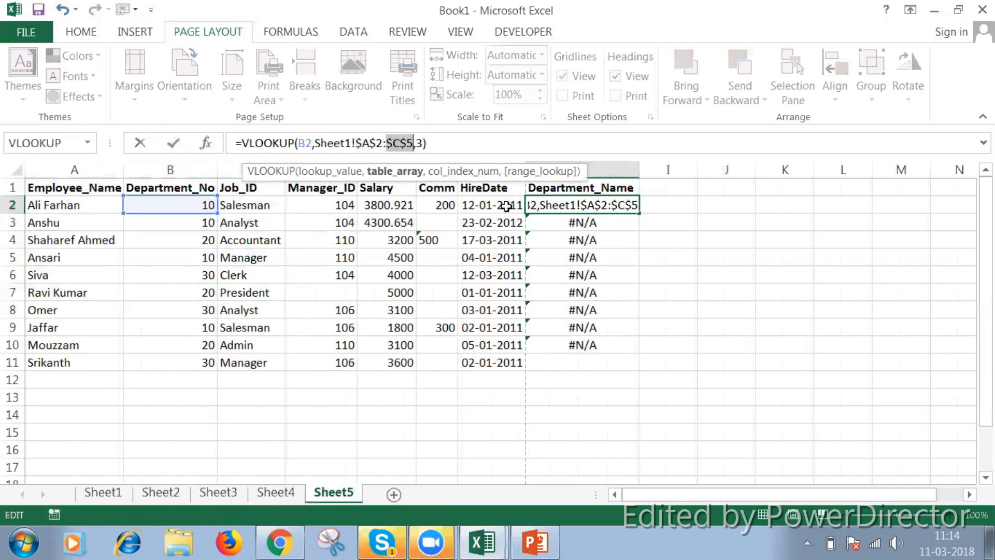
key("Return")
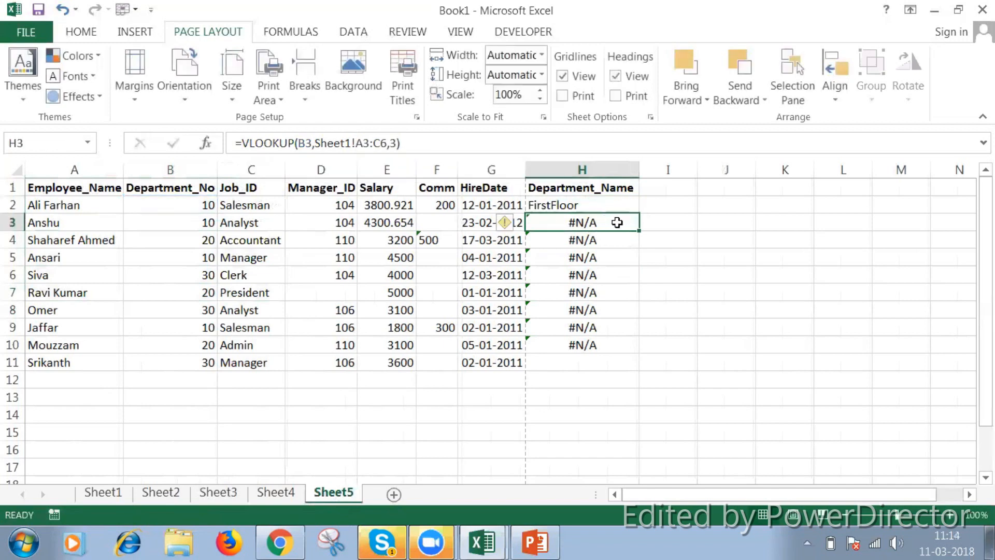
Fill the absolute-range VLOOKUP formula from H2 down through H11 and check the results against the Department_No values
left_click(622, 210)
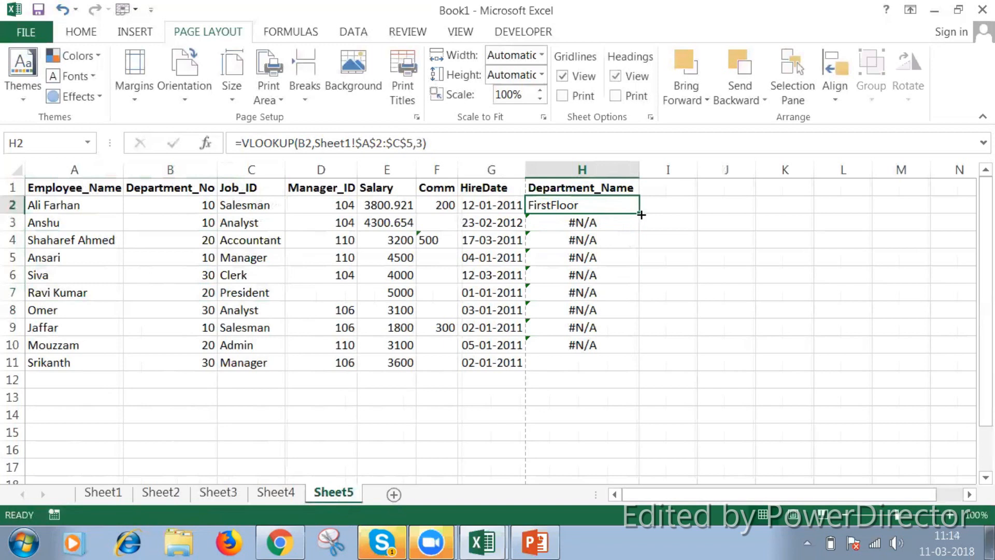
left_click_drag(638, 213, 633, 362)
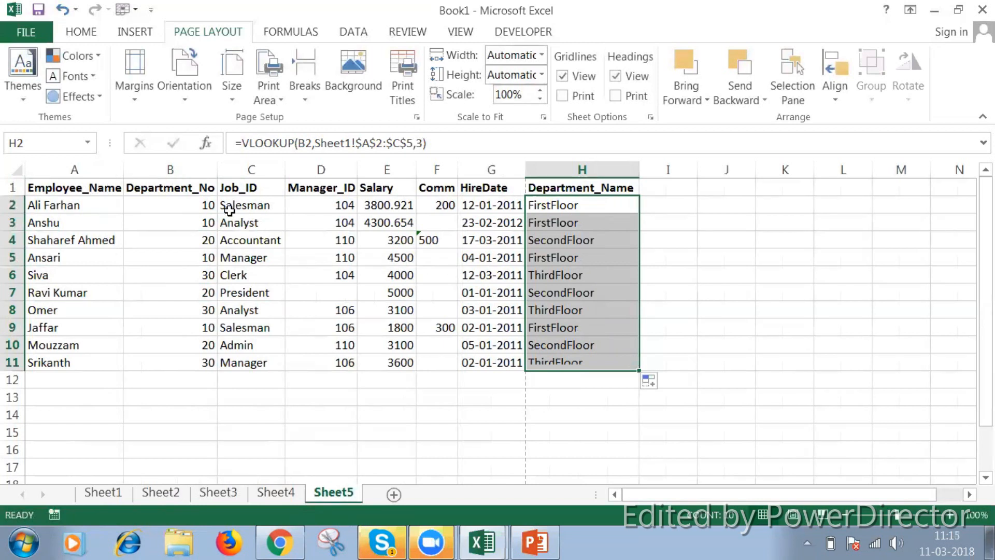
left_click(560, 242)
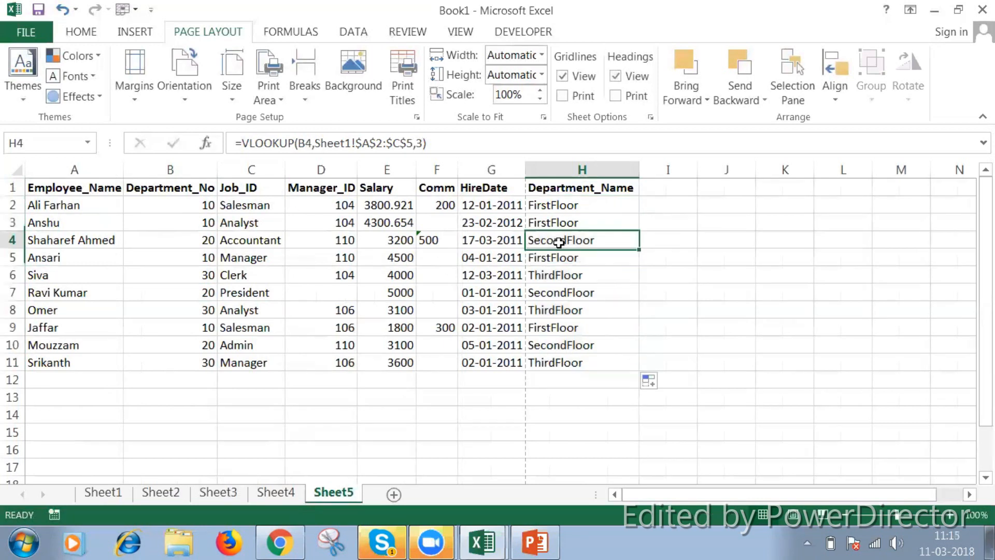
left_click(181, 242)
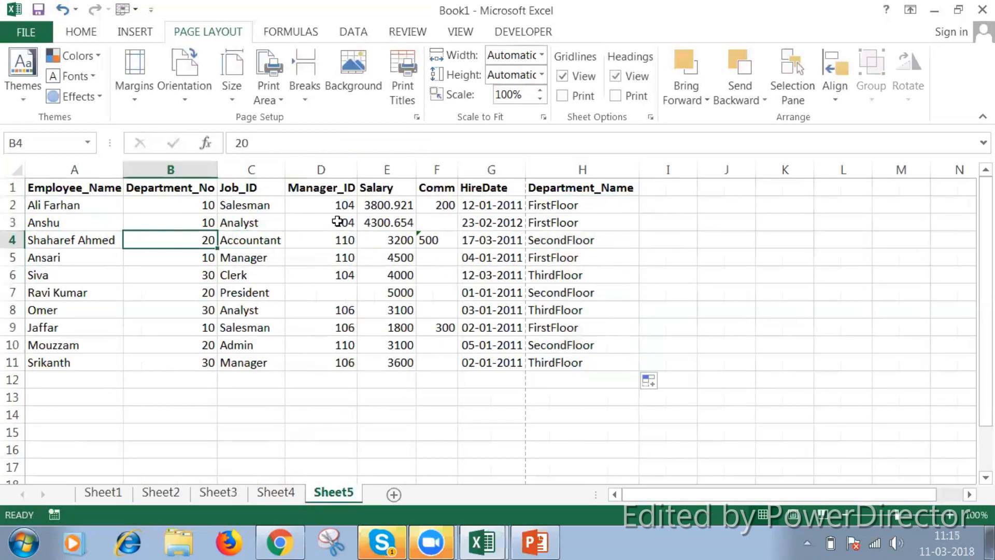
left_click(583, 372)
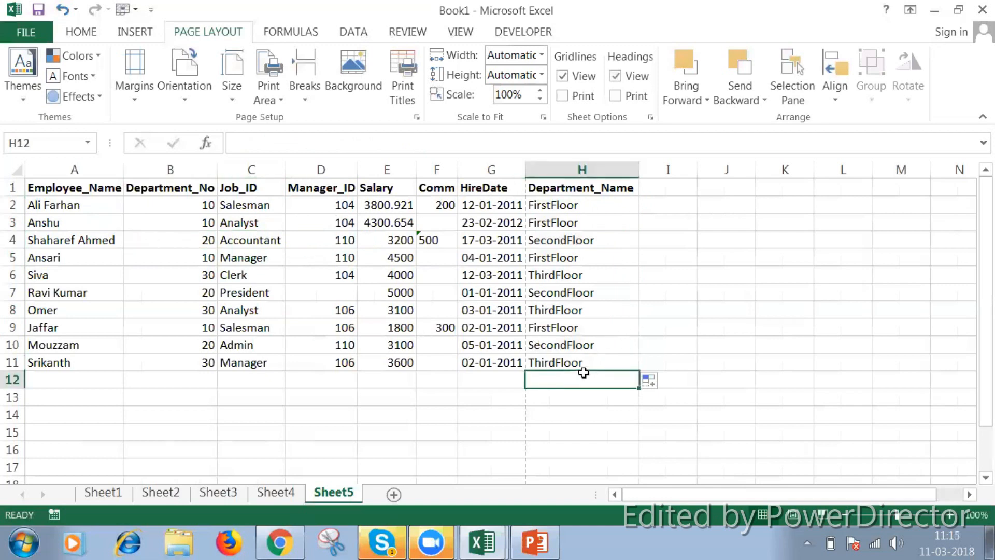
left_click(186, 205)
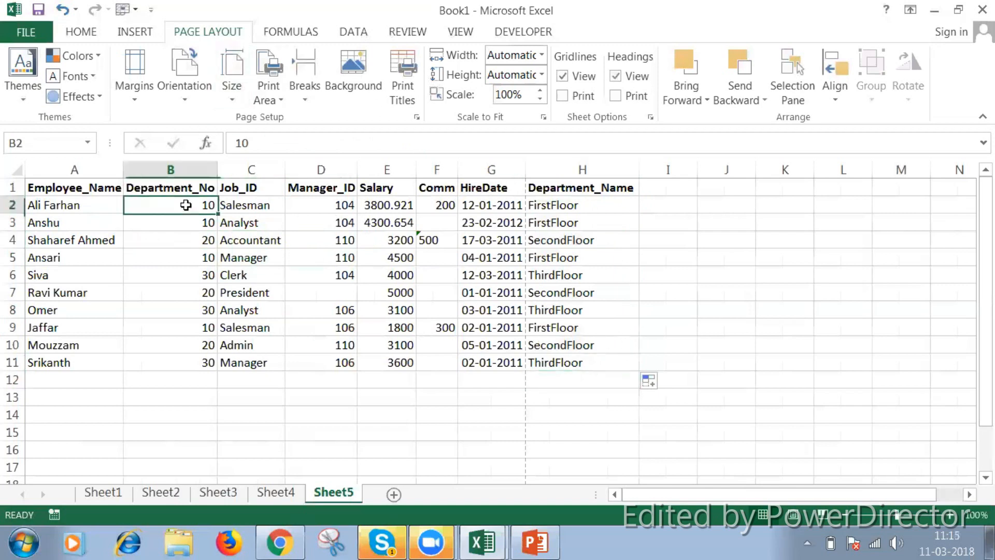
Copy the department table A1:C5, including its header row, on Sheet1
left_click(121, 490)
left_click_drag(73, 167, 40, 193)
left_click(8, 205)
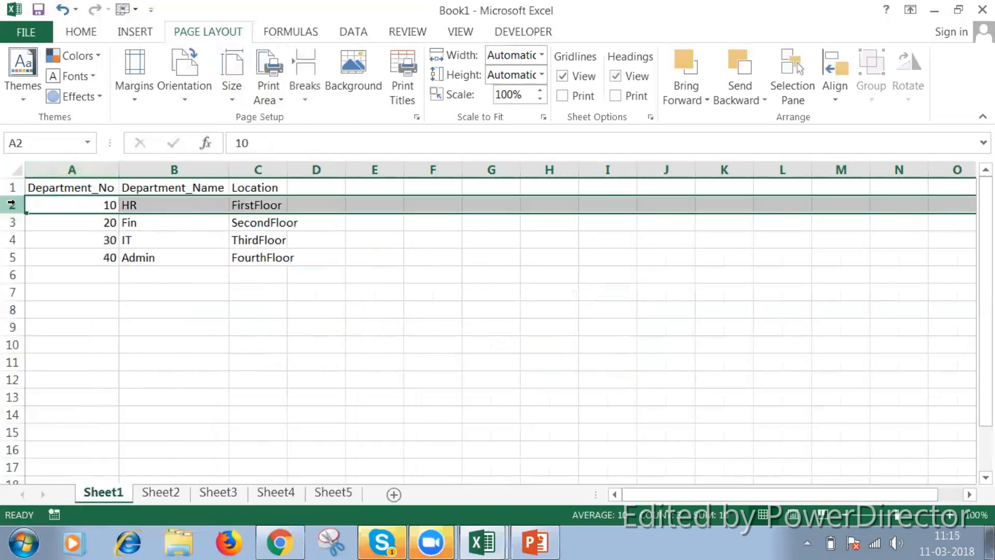
left_click(8, 222)
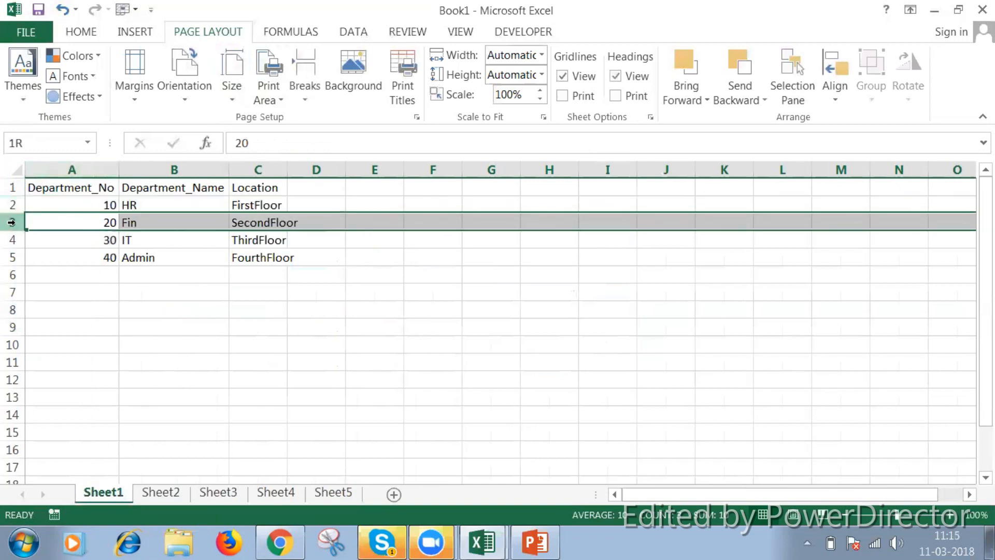
left_click(78, 189)
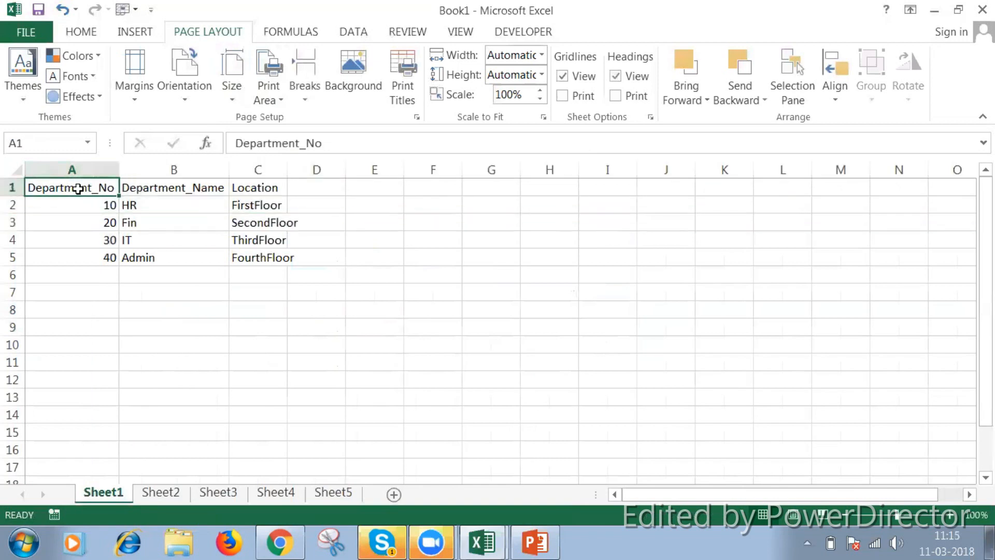
key("shift+Right")
key("shift+Right")
key("shift+Down")
key("shift+Down")
key("shift+Down")
key("shift+Down")
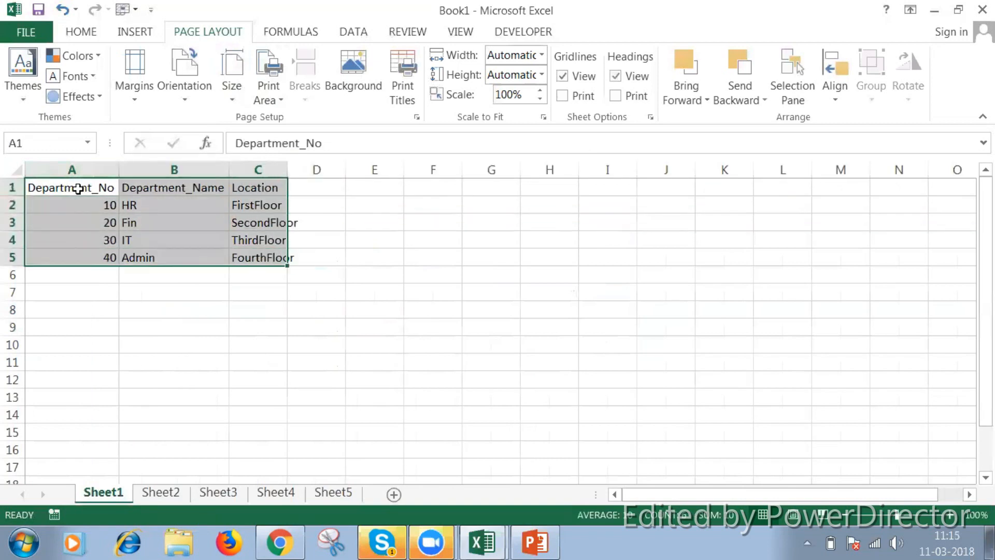
key("ctrl+c")
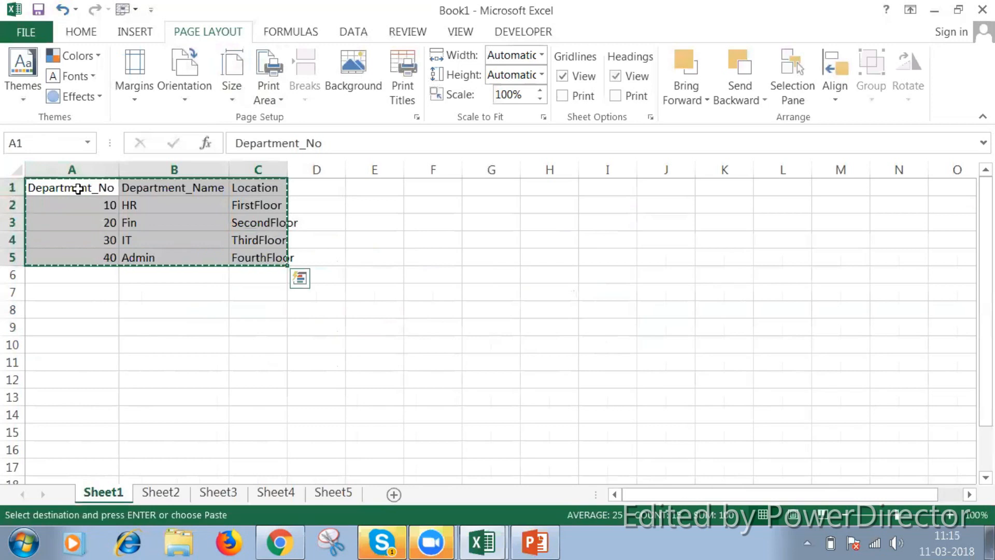
Paste the copied department table transposed at A7 on Sheet1 and check its row labels in column A
left_click(50, 292)
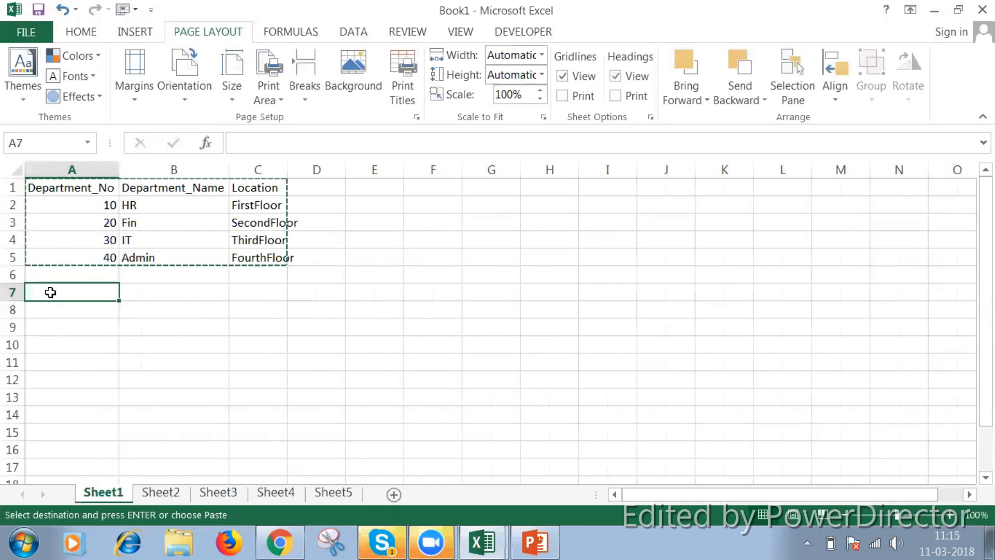
right_click(51, 293)
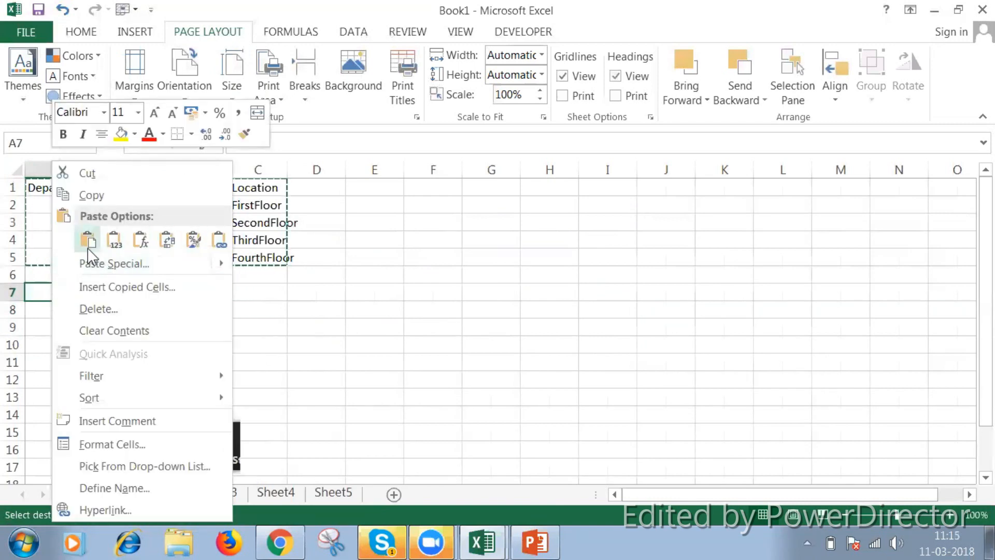
left_click(167, 242)
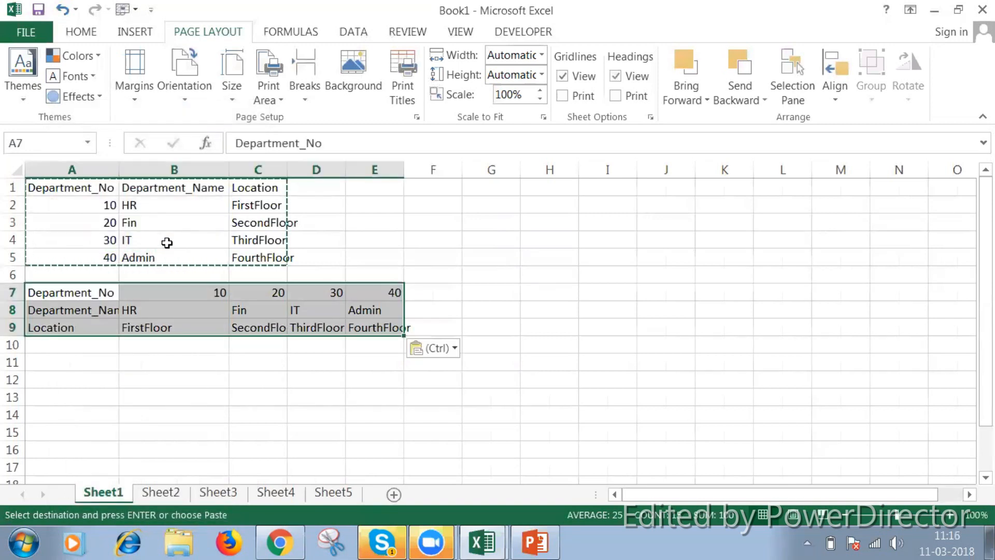
left_click(109, 289)
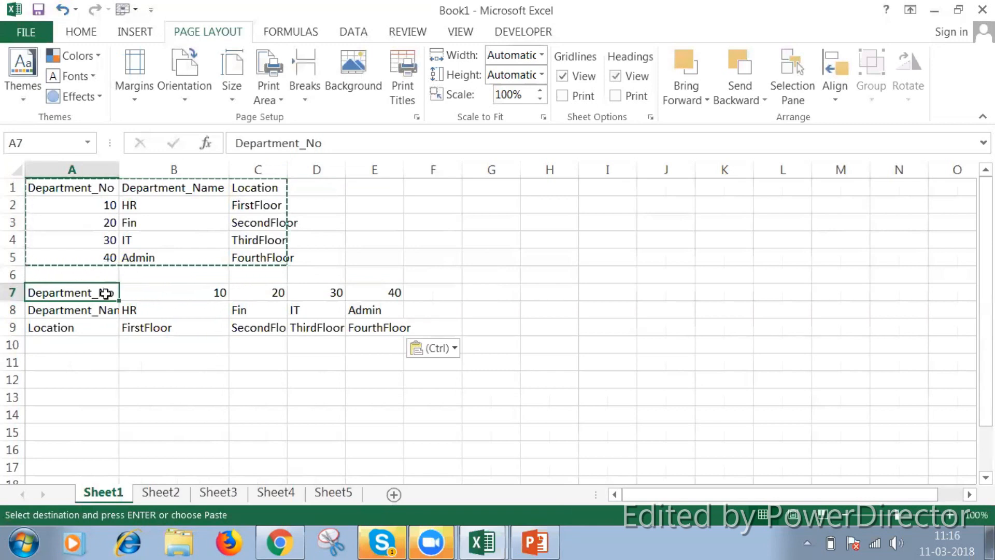
left_click(103, 309)
left_click(86, 330)
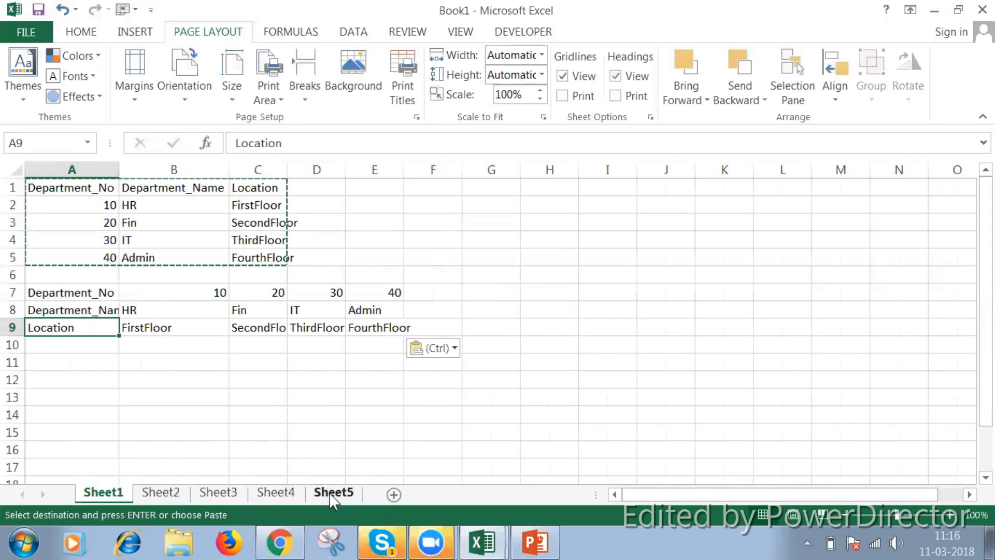
Move the Department_Name header on Sheet5 from H1 to I1
left_click(331, 492)
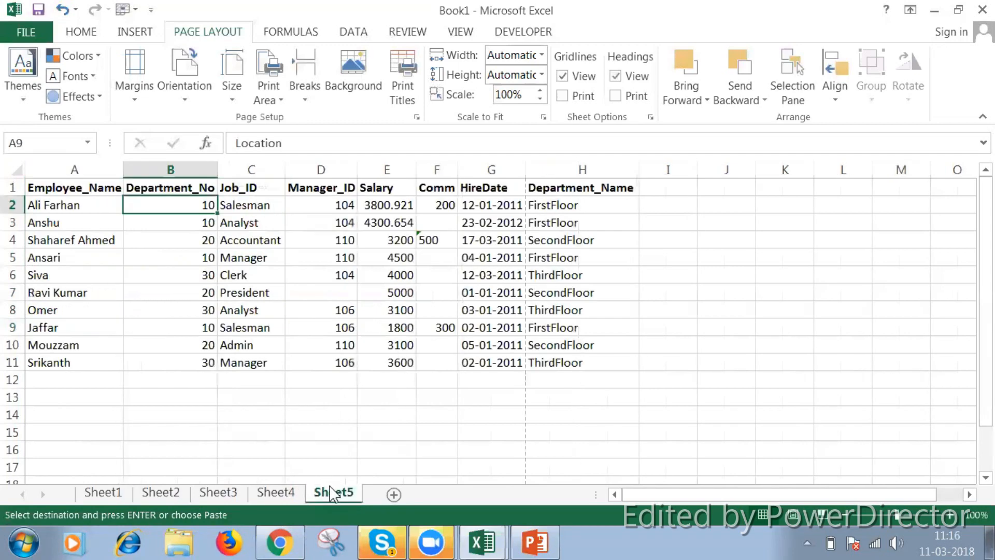
left_click(650, 190)
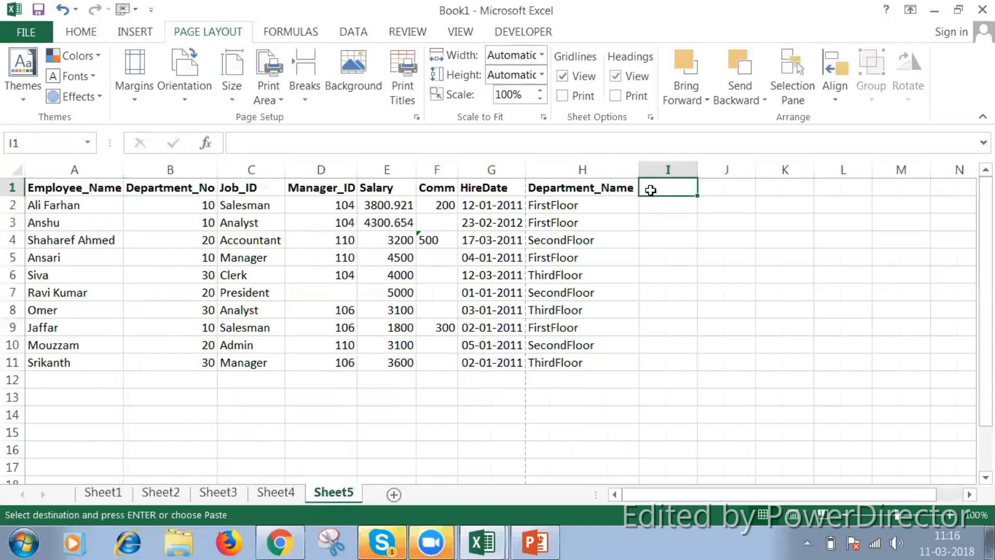
left_click(627, 190)
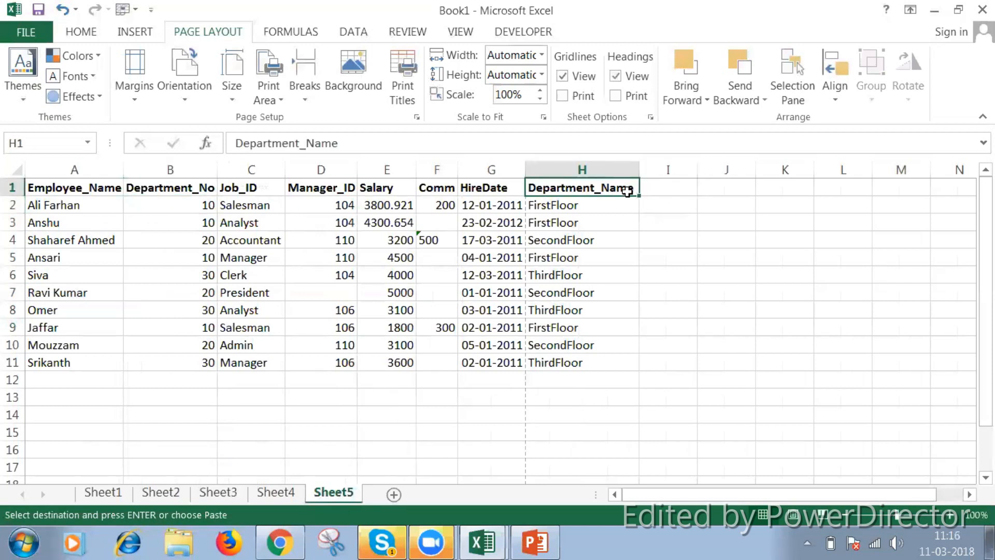
key("Right")
key("ctrl+v")
key("Left")
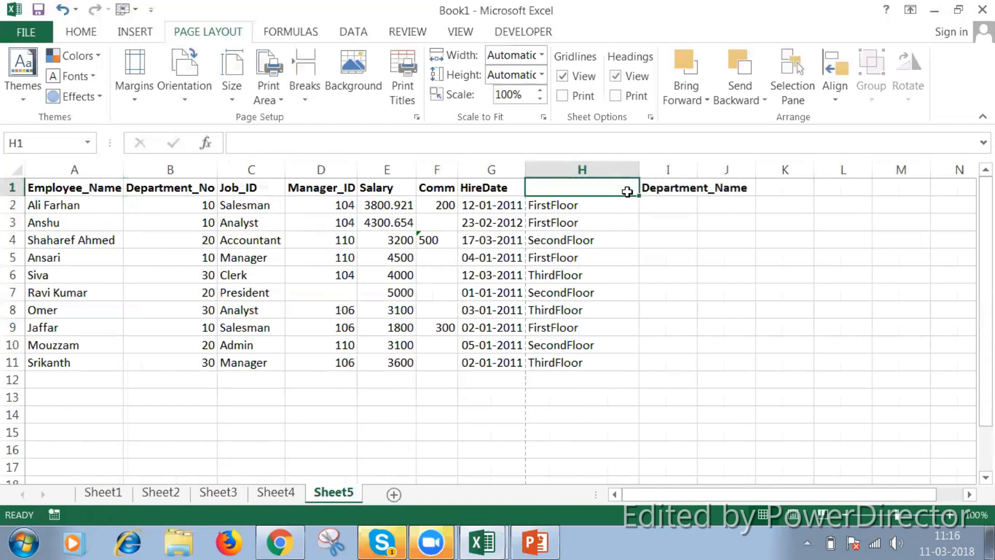
Enter Location as the header in H1 above the floor values
type("D")
key("BackSpace")
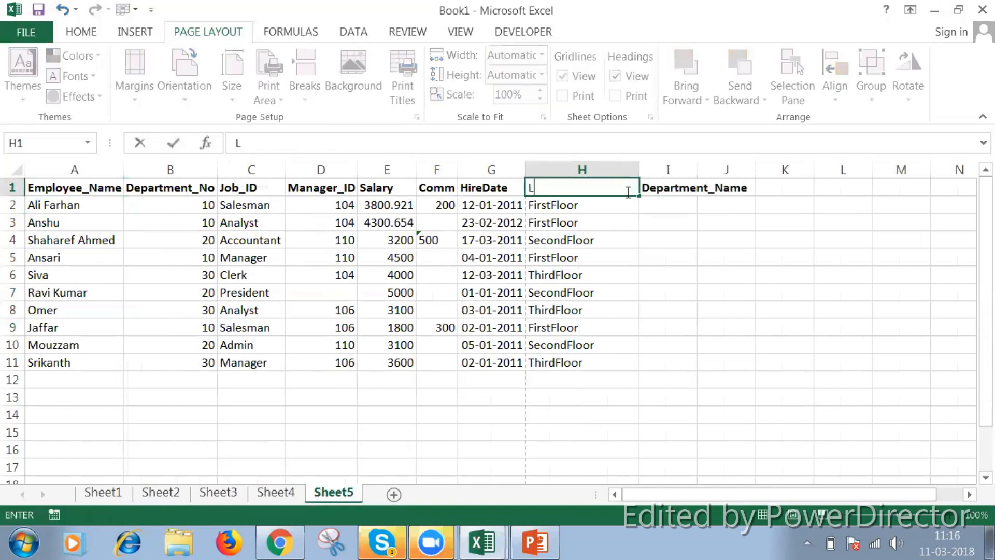
type("Location")
key("Tab")
key("Down")
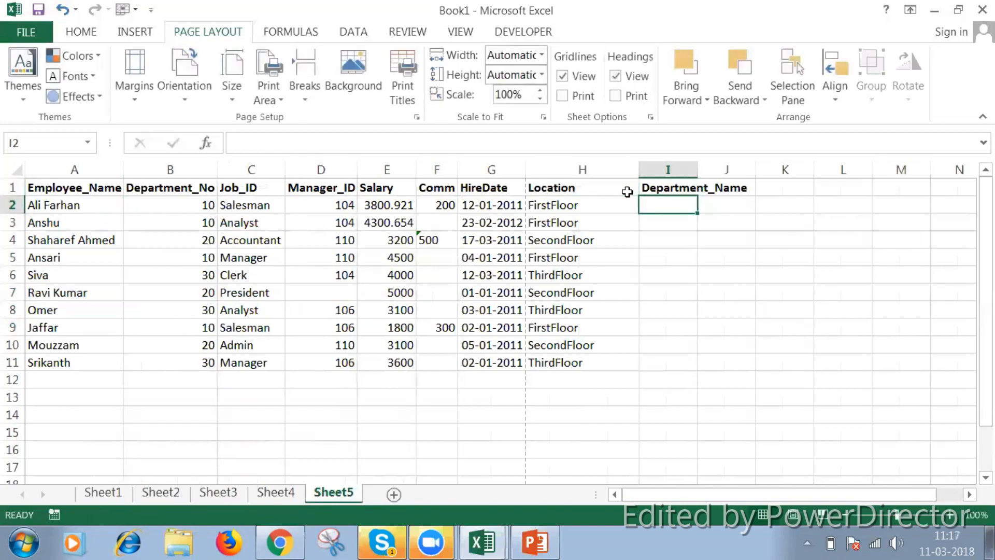
Start an HLOOKUP formula in I2 with the employee's department number in B2 as the lookup value
type("=")
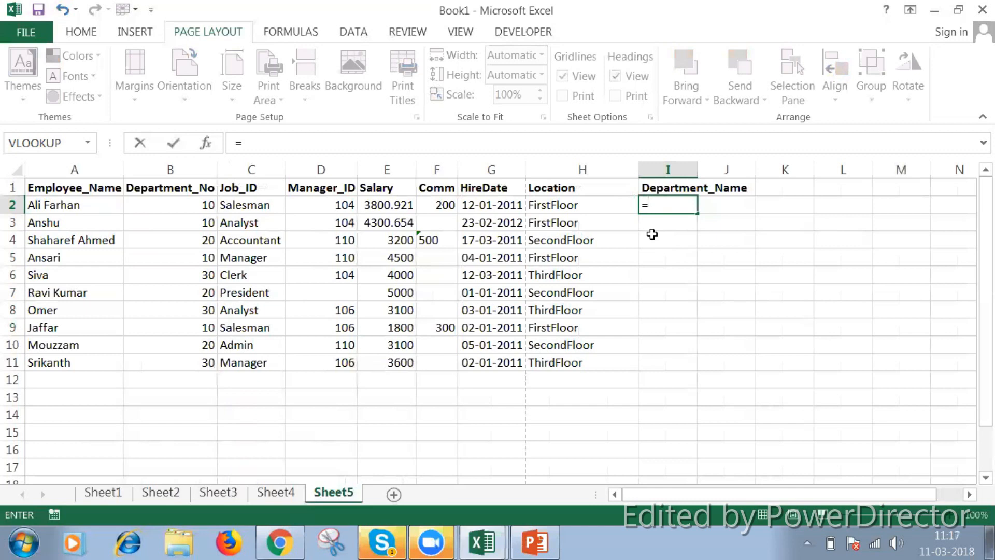
type("hl")
key("Tab")
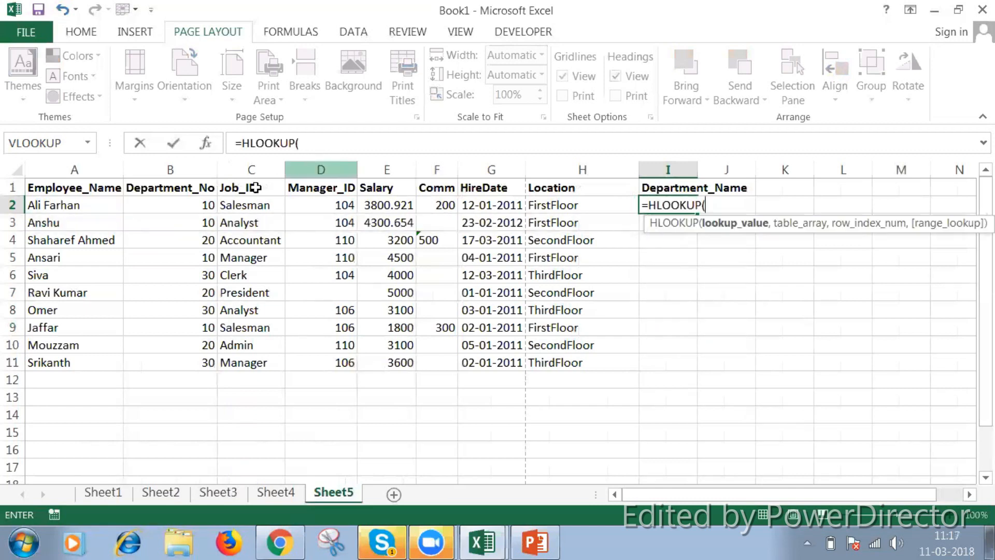
left_click(207, 205)
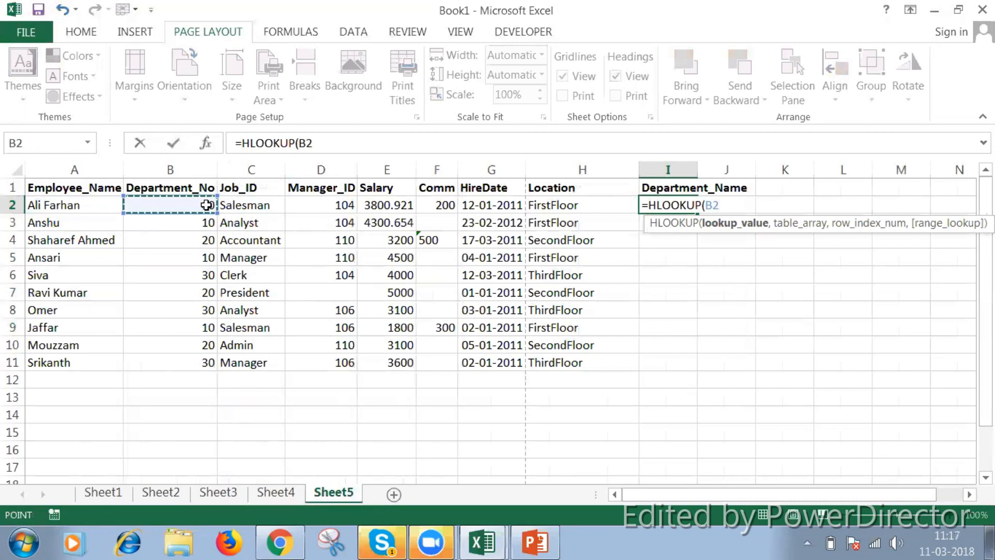
type(",")
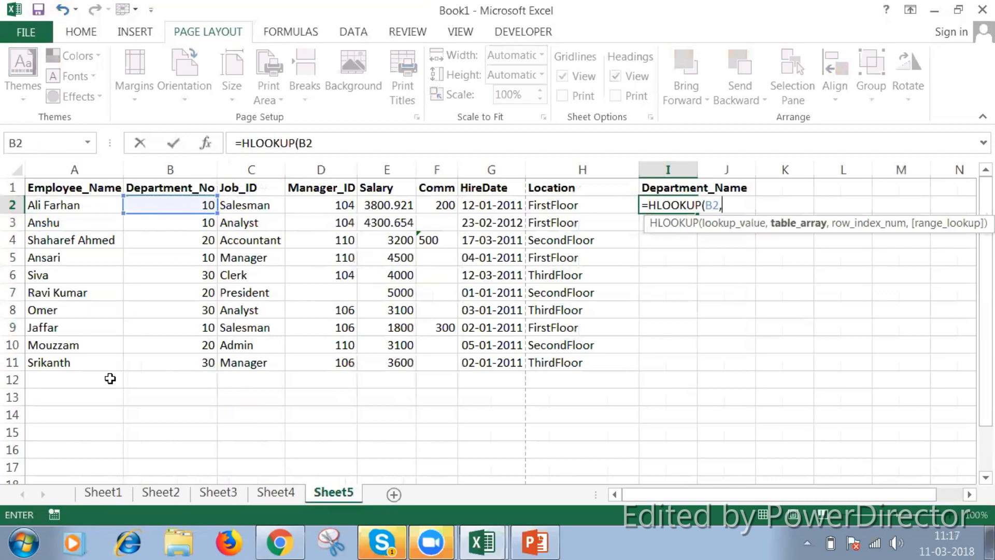
Set the HLOOKUP table array to the transposed department data as the absolute range Sheet1!$B$7:$E$9
left_click(91, 498)
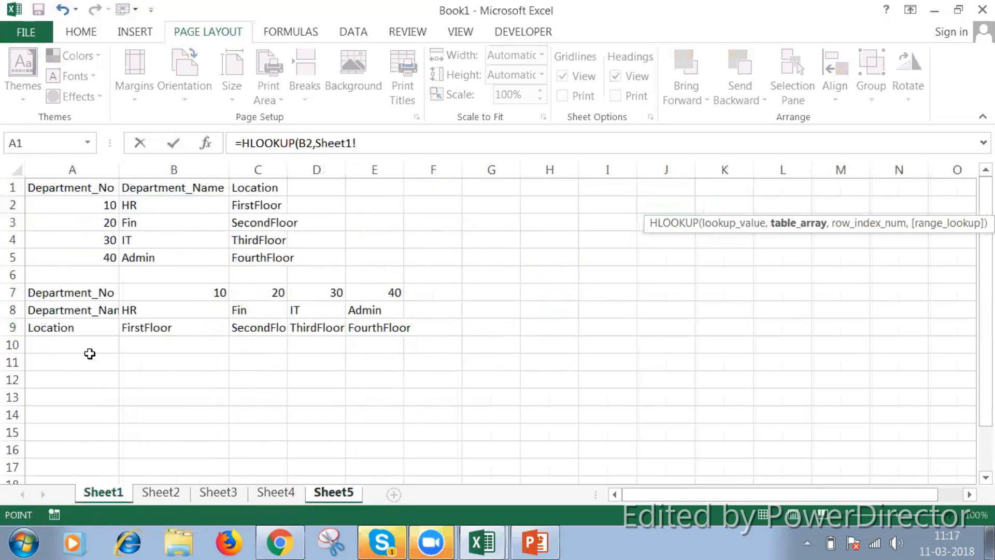
left_click(67, 293)
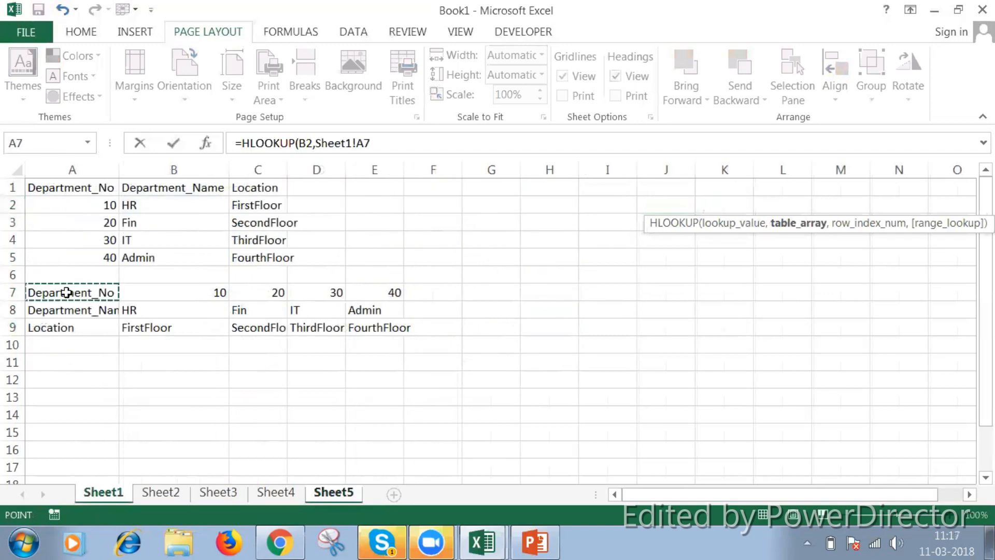
key("Right")
key("shift+Down")
key("shift+Down")
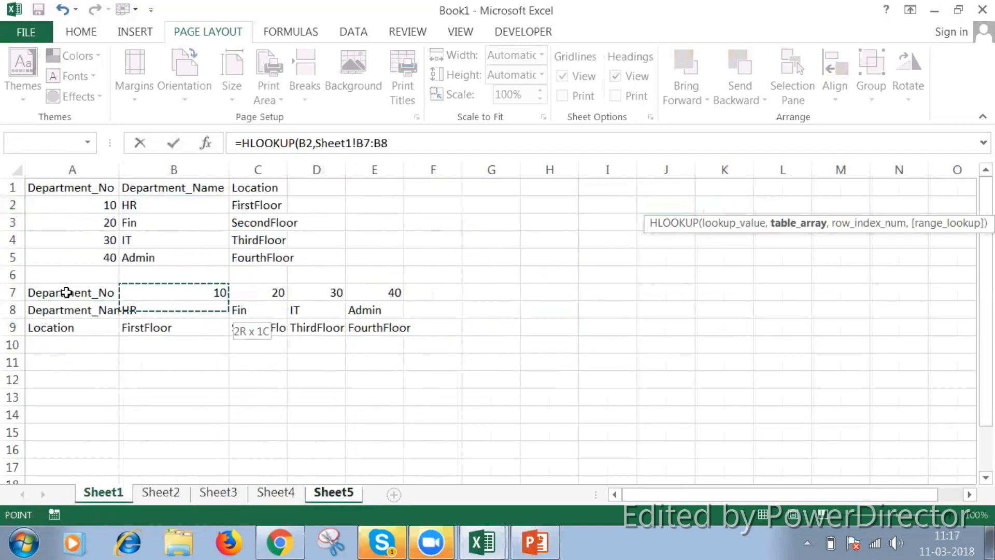
key("shift+Right")
key("shift+Right")
key("shift+Right")
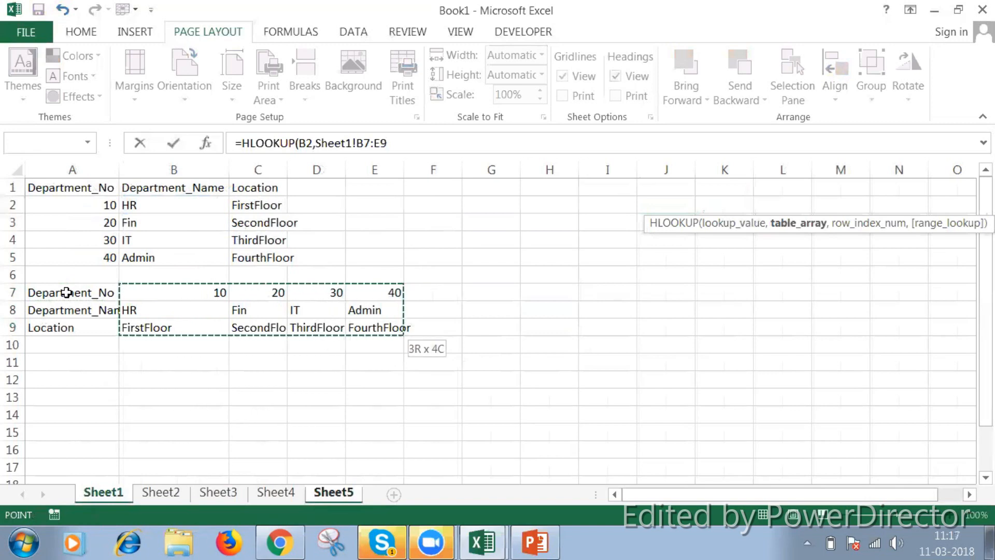
key("F4")
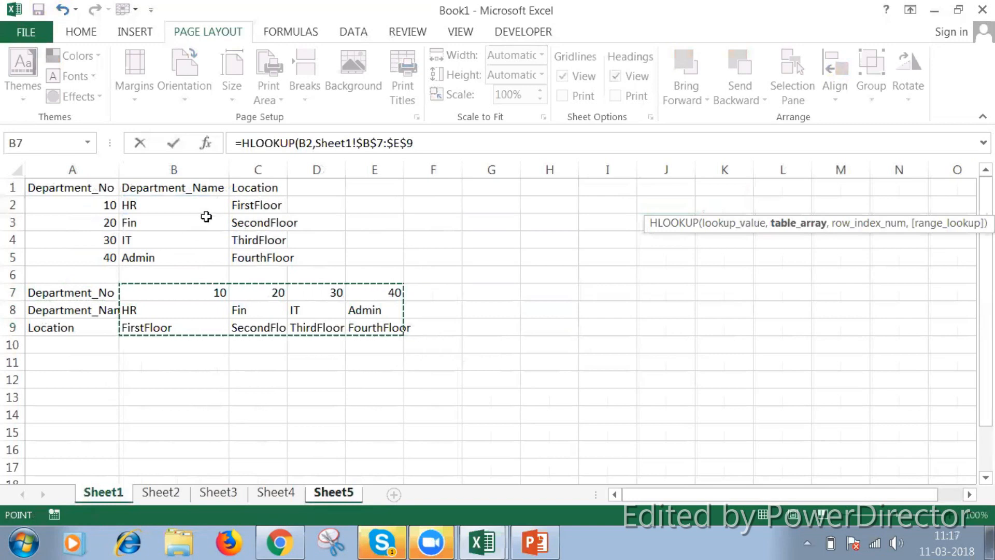
left_click(415, 143)
type(",")
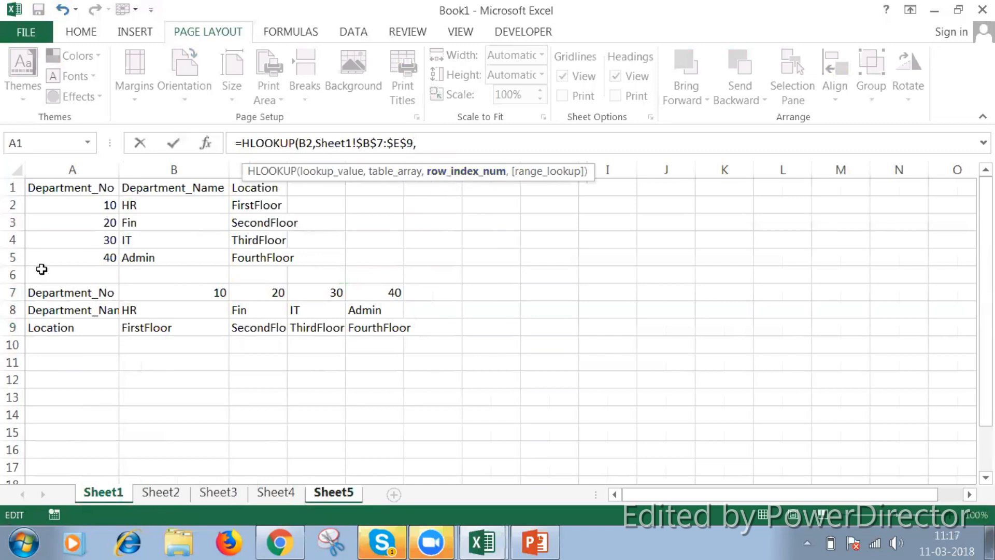
left_click(14, 291)
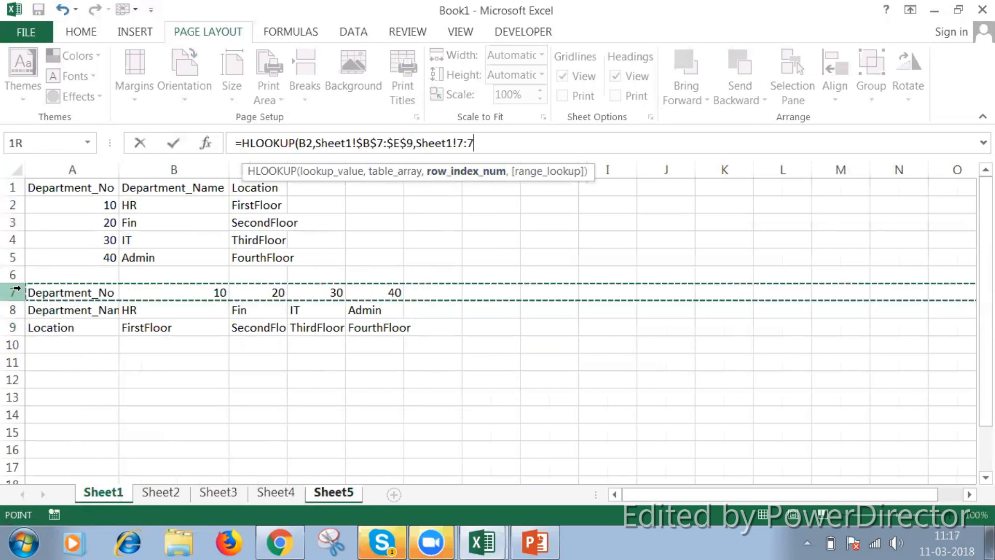
left_click(14, 311)
left_click(14, 326)
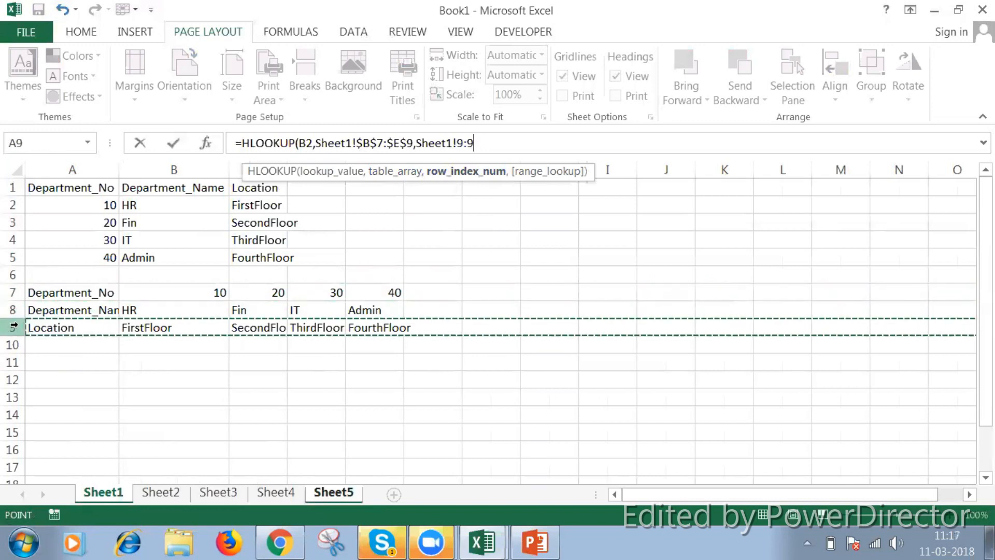
left_click(485, 144)
key("BackSpace")
key("BackSpace")
key("BackSpace")
key("BackSpace")
key("BackSpace")
key("BackSpace")
key("BackSpace")
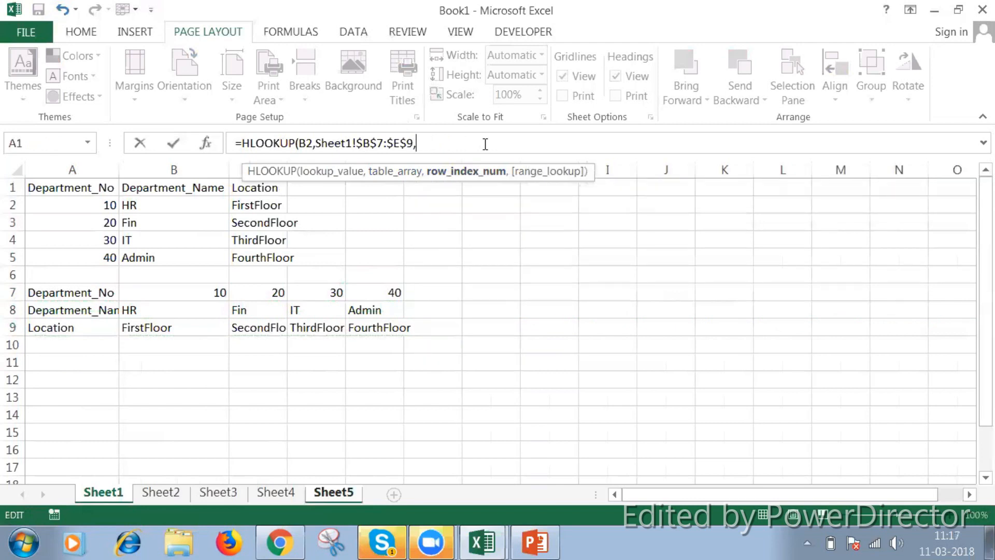
Complete the HLOOKUP formula in I2 with row index 2 to return the department name
type("2)")
key("Return")
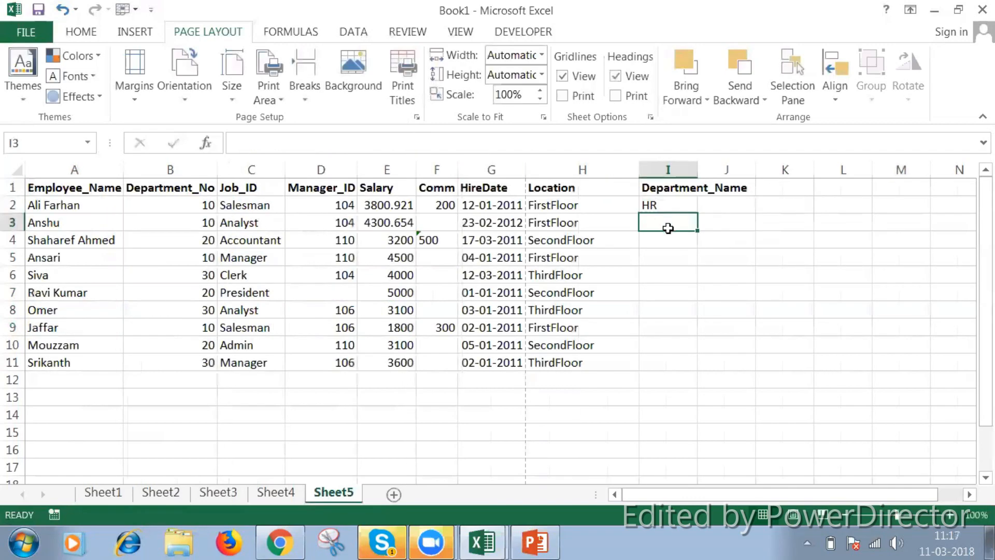
Fill the HLOOKUP formula from I2 down through I11
left_click(662, 202)
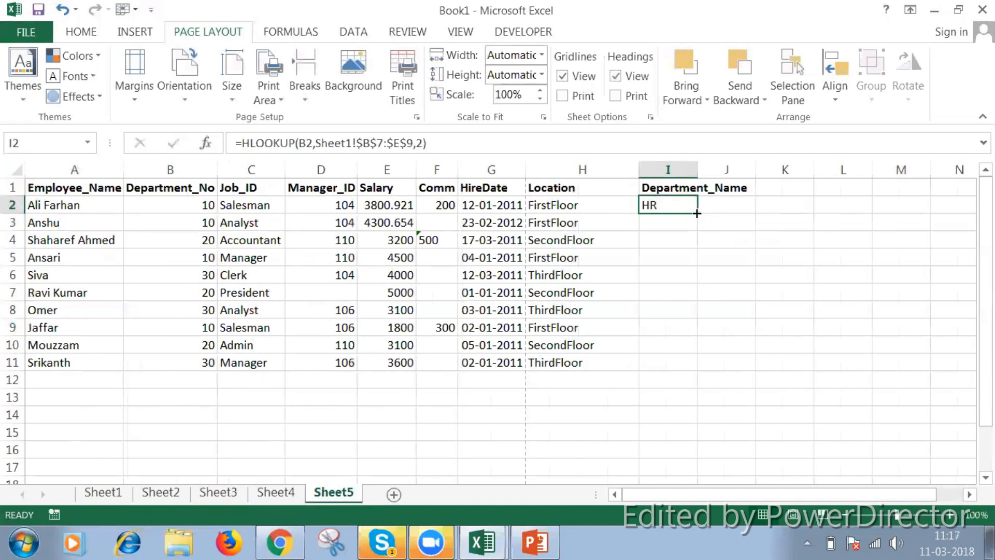
left_click_drag(696, 214, 699, 367)
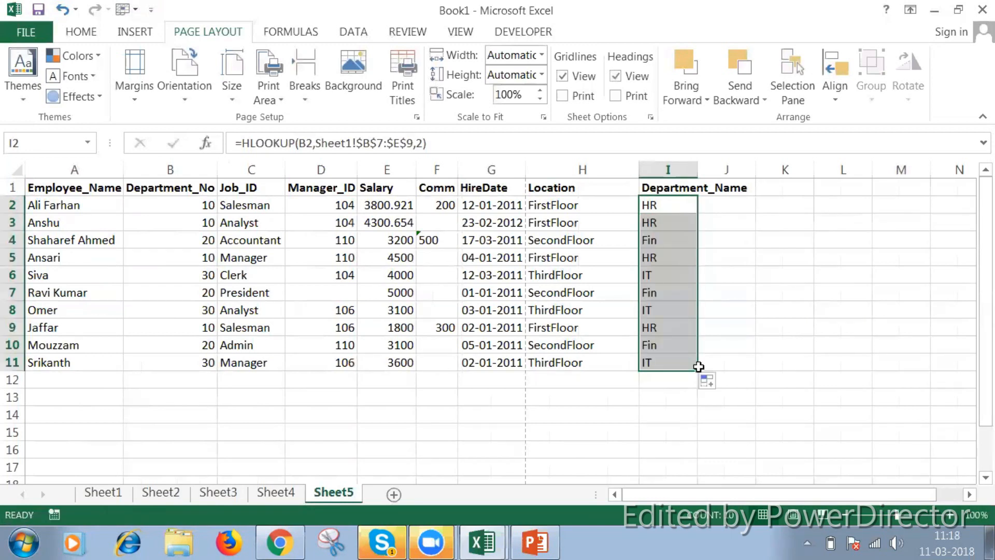
left_click(667, 201)
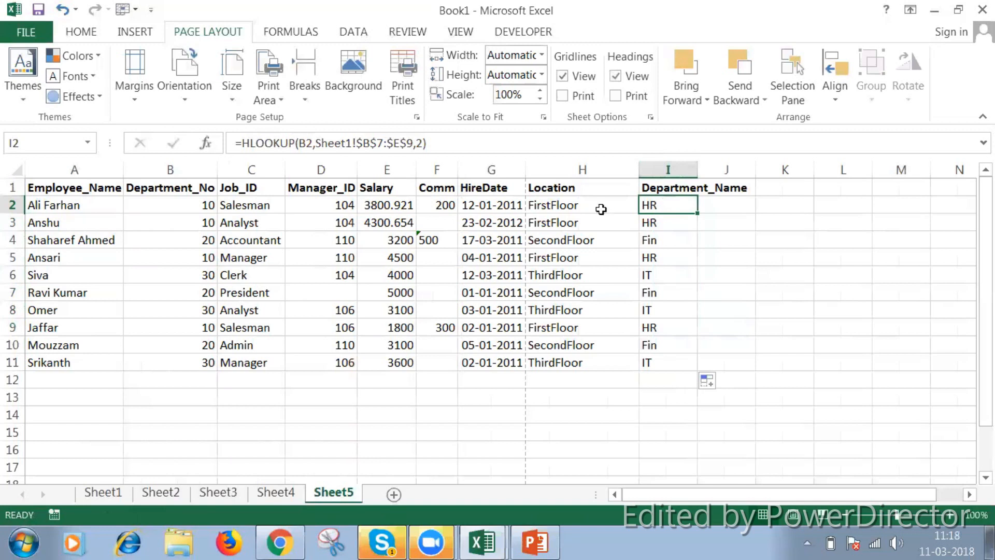